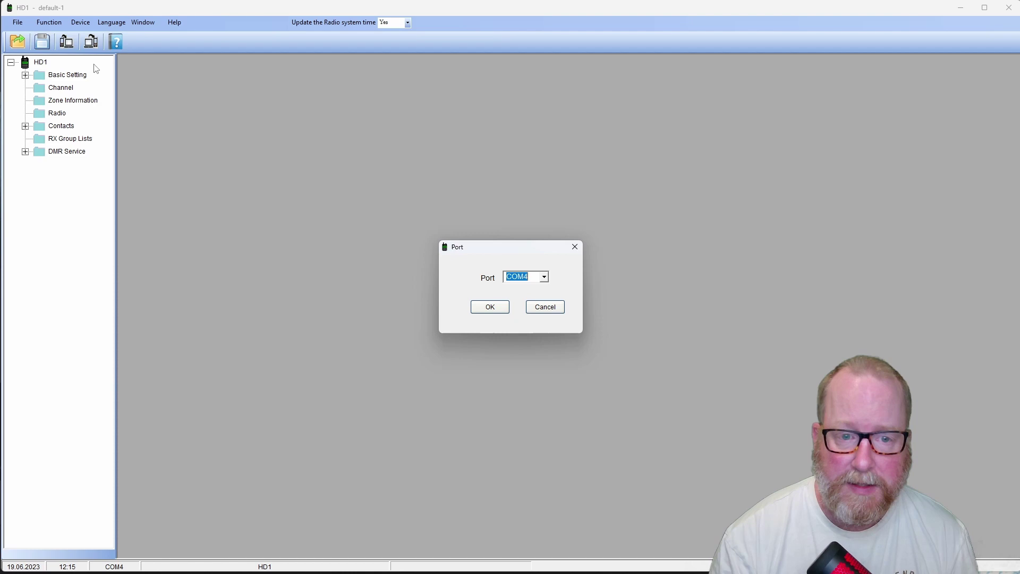
Confirm COM4 as the port for communicating with the radio.
left_click(490, 307)
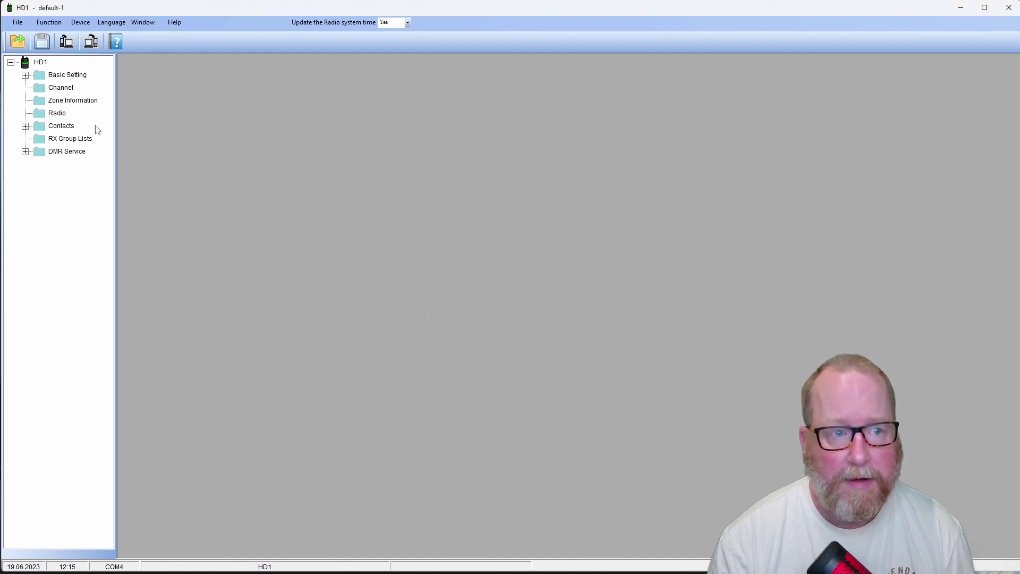
Read the radio's current data into the codeplug until the ReadOK! message appears.
left_click(66, 42)
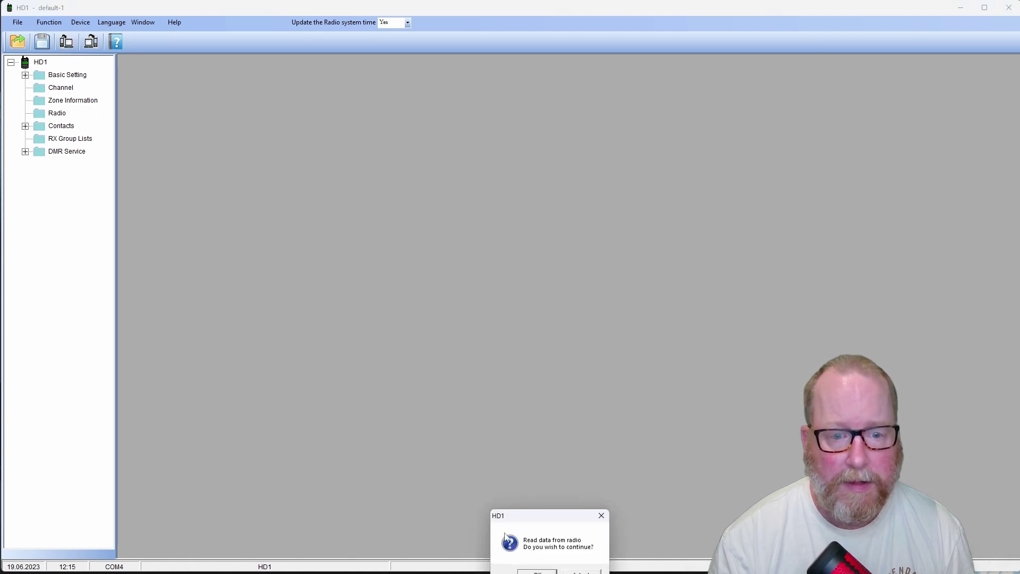
left_click_drag(531, 517, 524, 367)
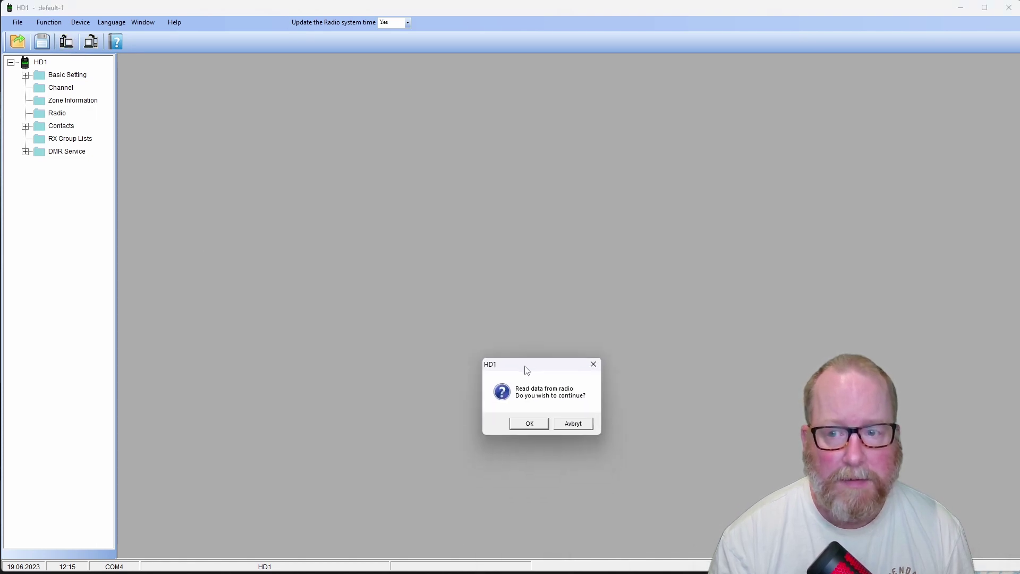
left_click(530, 424)
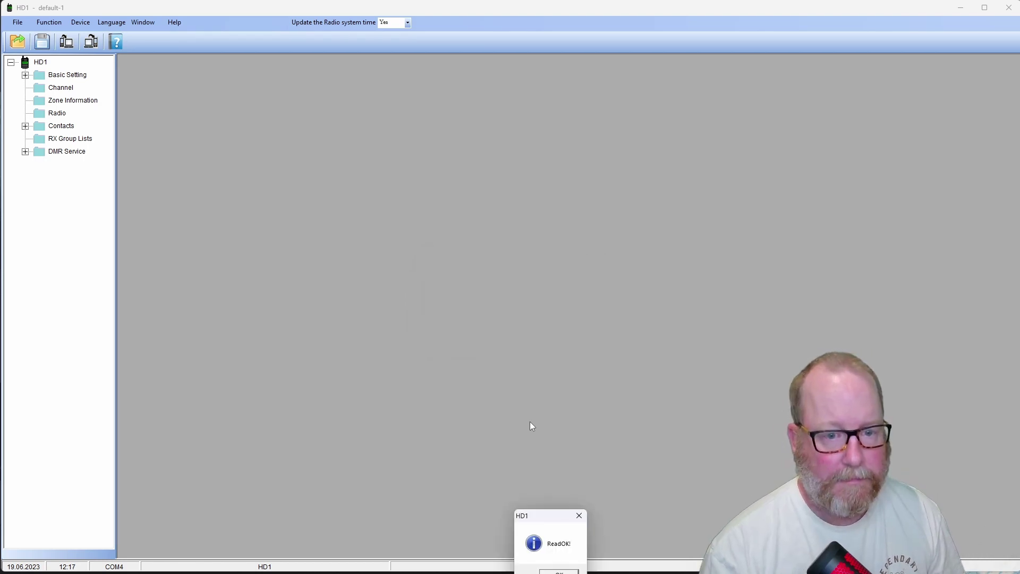
left_click_drag(551, 523, 553, 401)
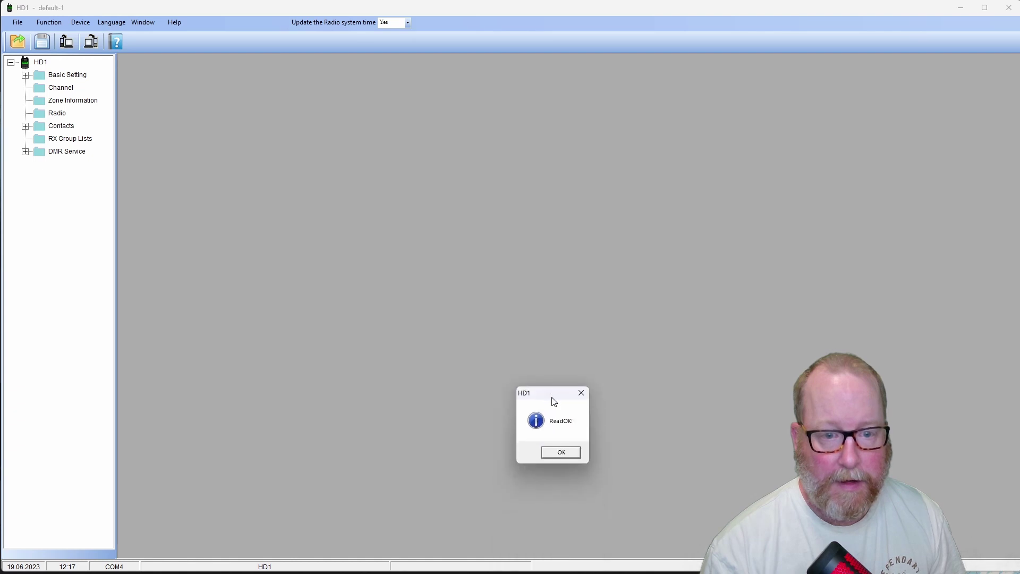
Dismiss the ReadOK! message and review the radio's Basic Information under Basic Setting.
left_click(560, 452)
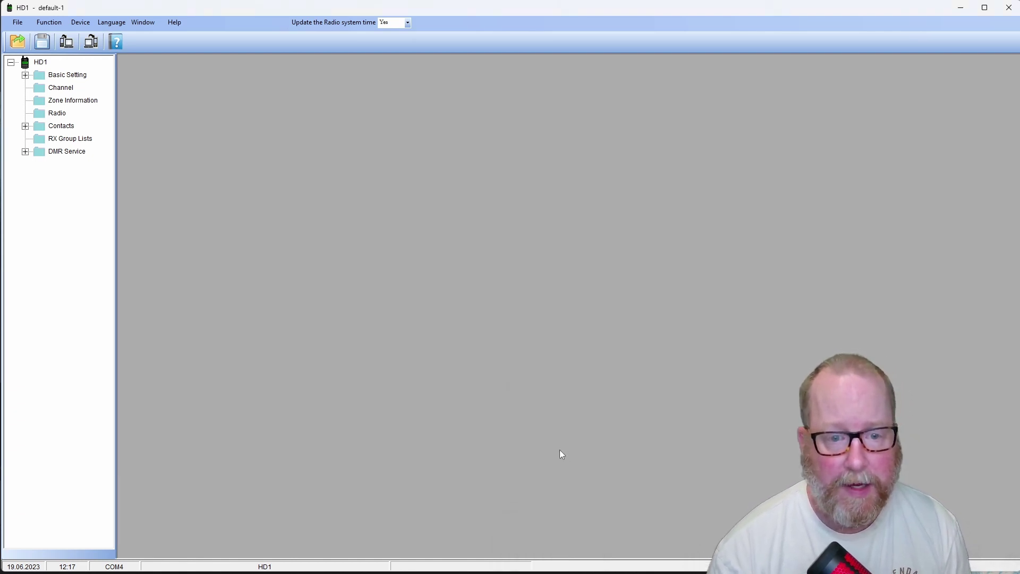
left_click(25, 75)
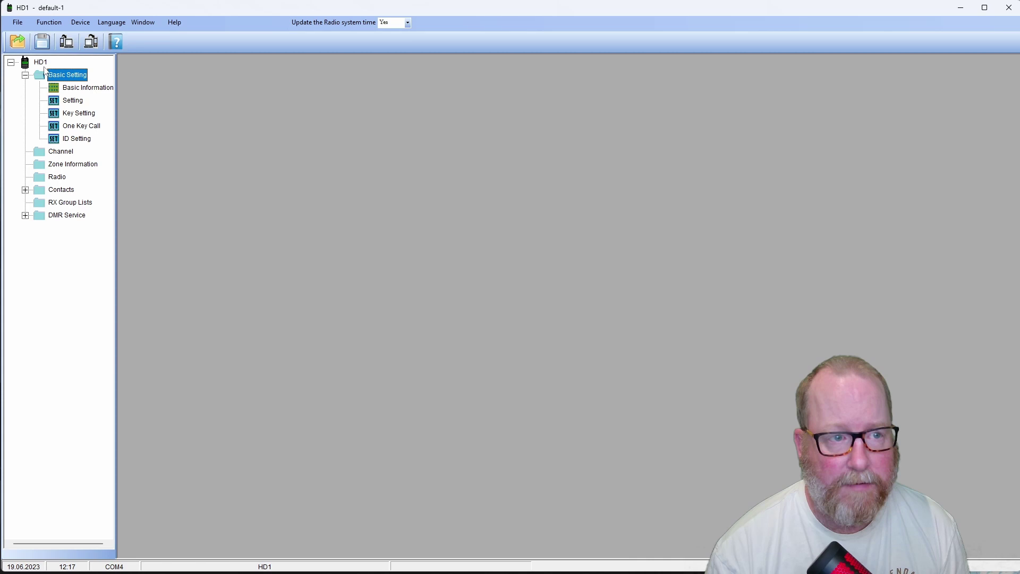
double_click(80, 88)
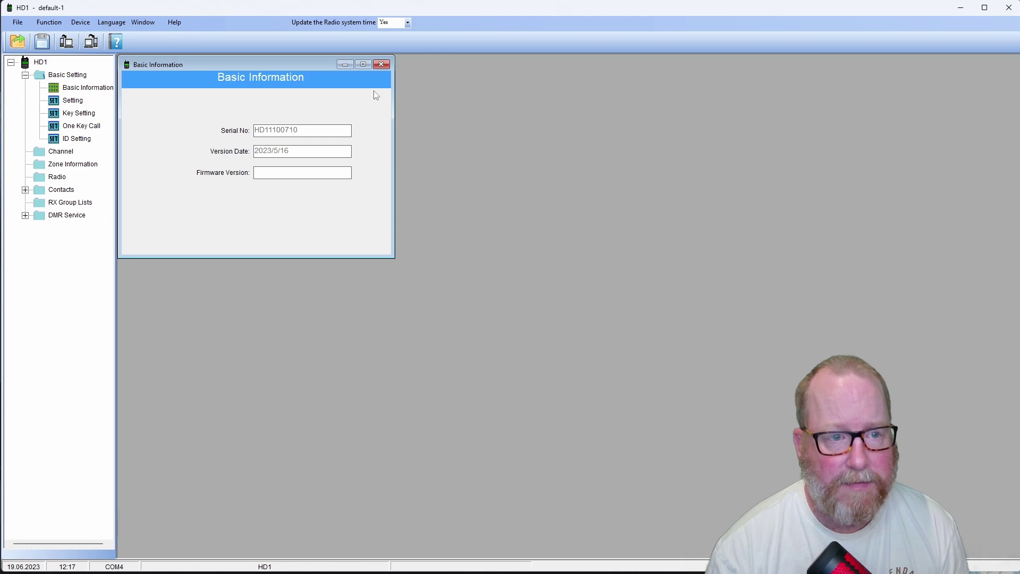
left_click(381, 65)
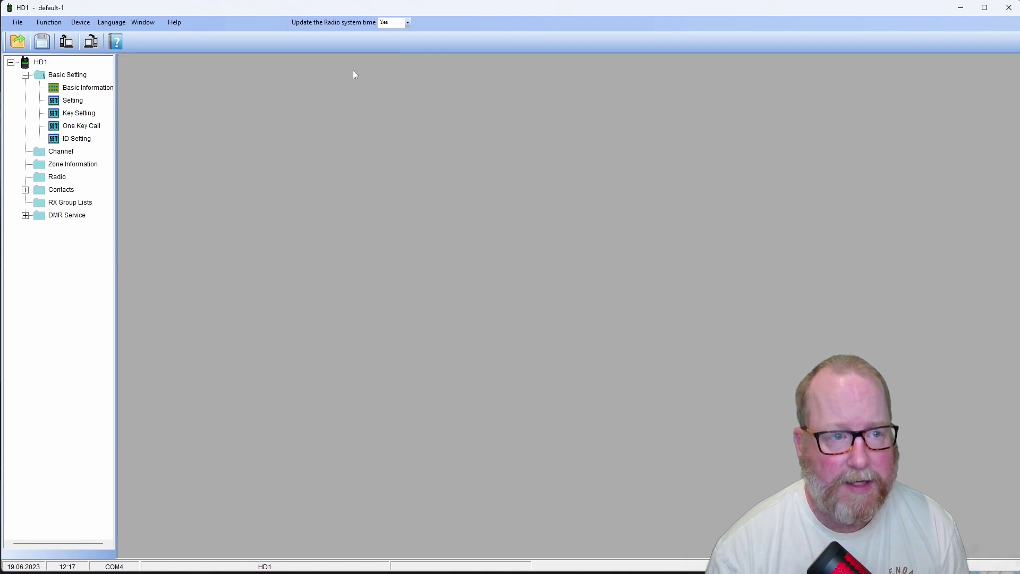
Review the general Setting form, enlarged to show every row, then close it.
double_click(71, 100)
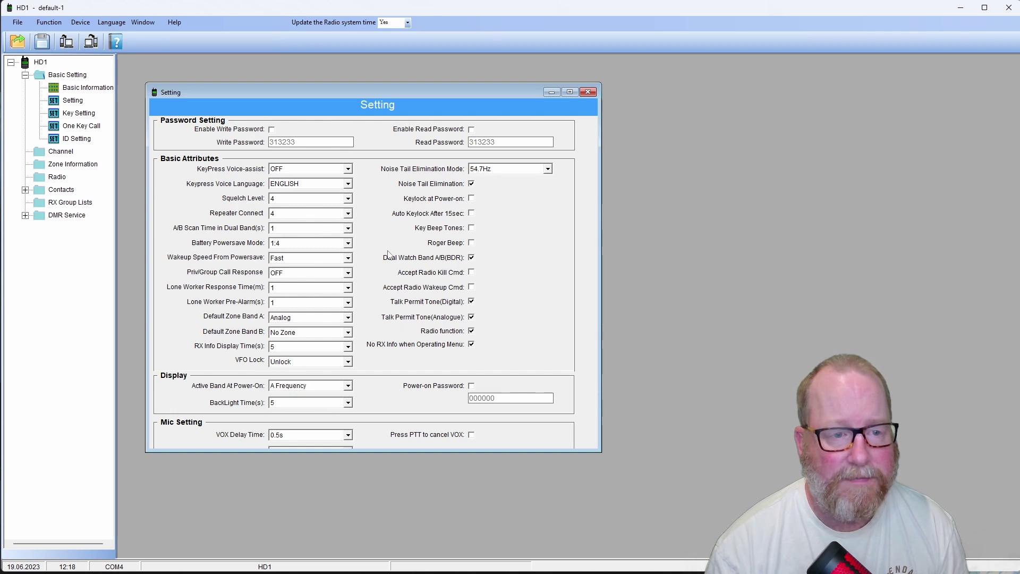
key("Tab")
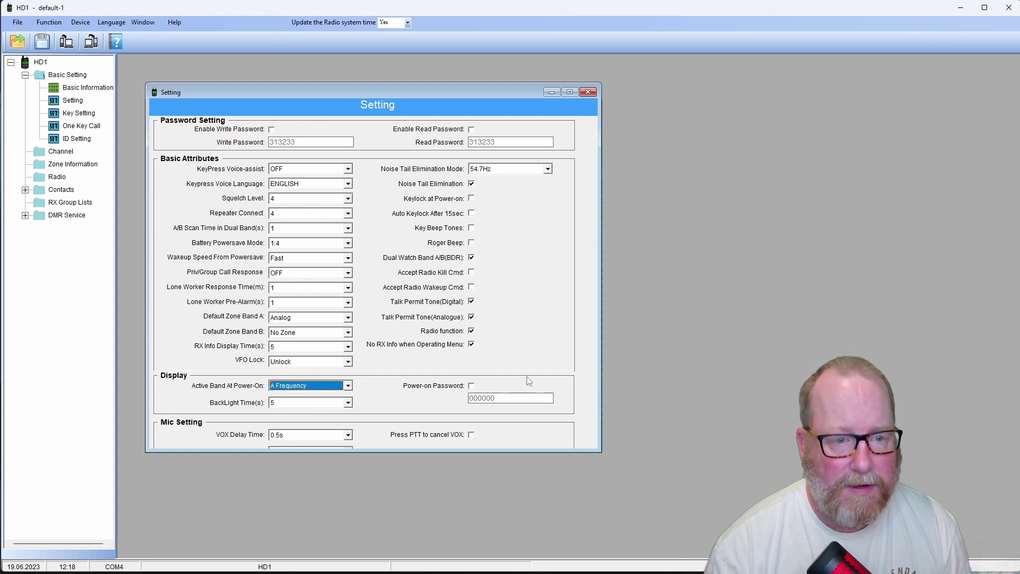
left_click_drag(598, 453, 617, 503)
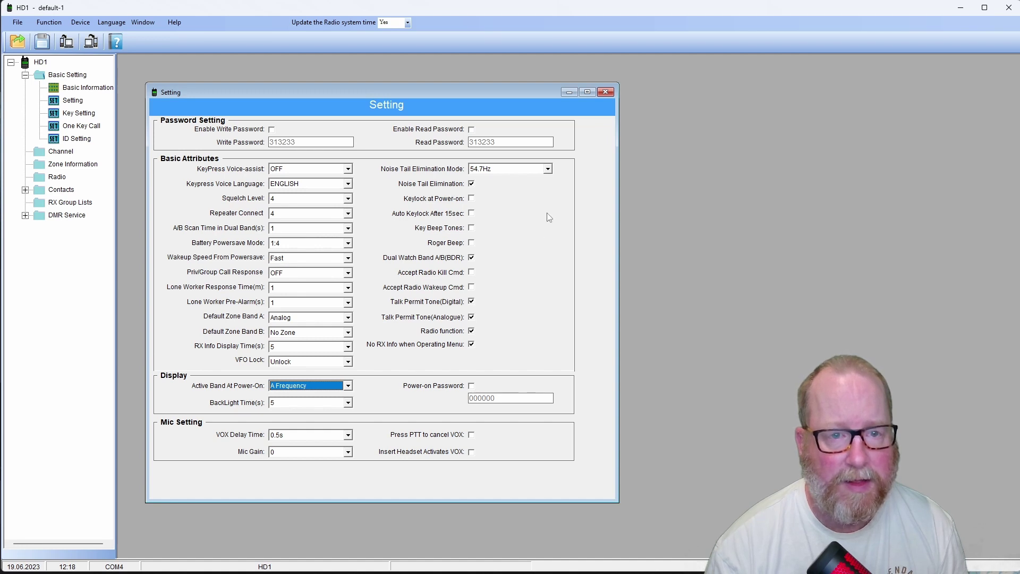
left_click(605, 92)
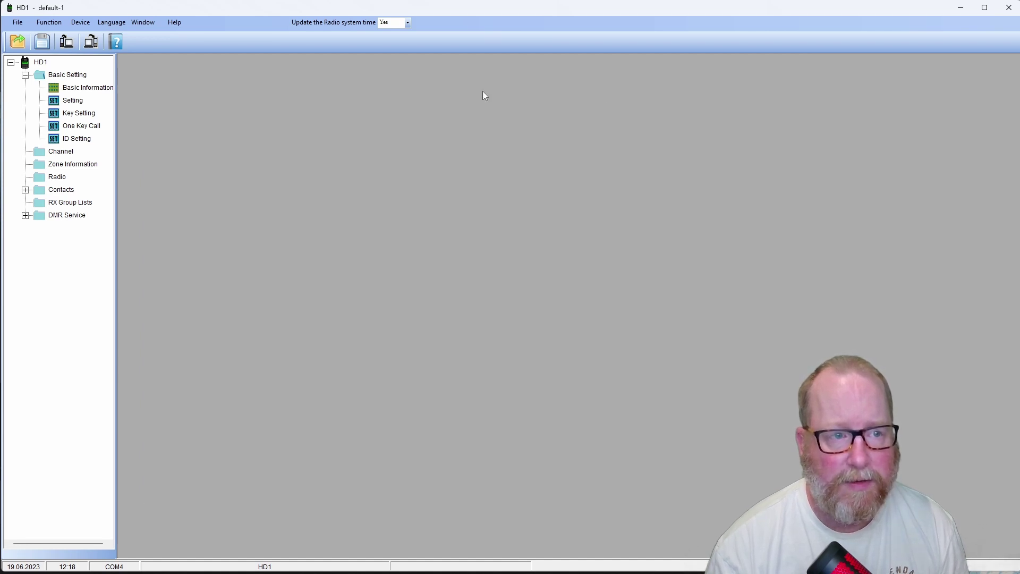
Check Key Setting and One Key Call, then show ID Setting with the radio's DMR ID and callsign.
double_click(90, 113)
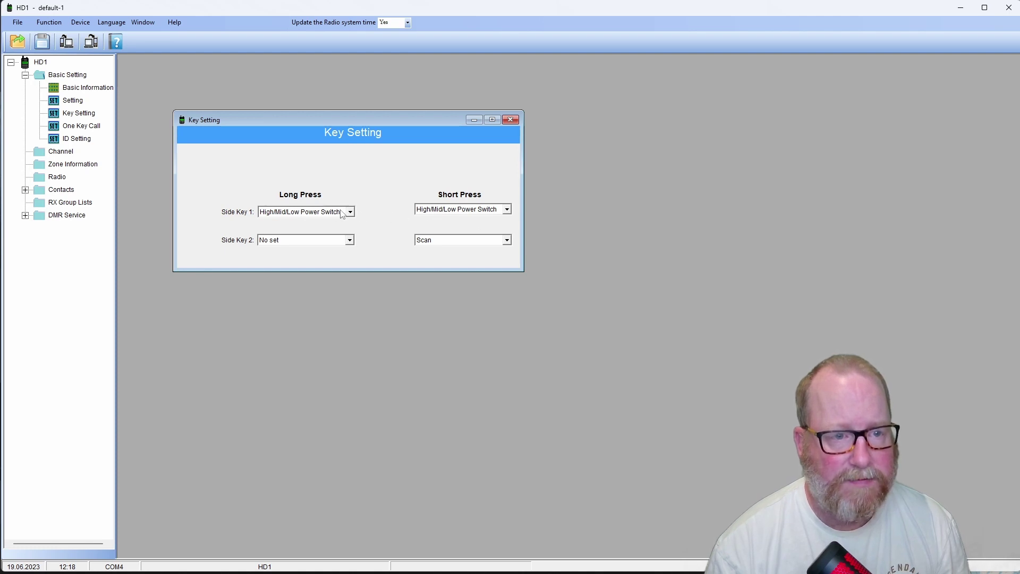
left_click(510, 120)
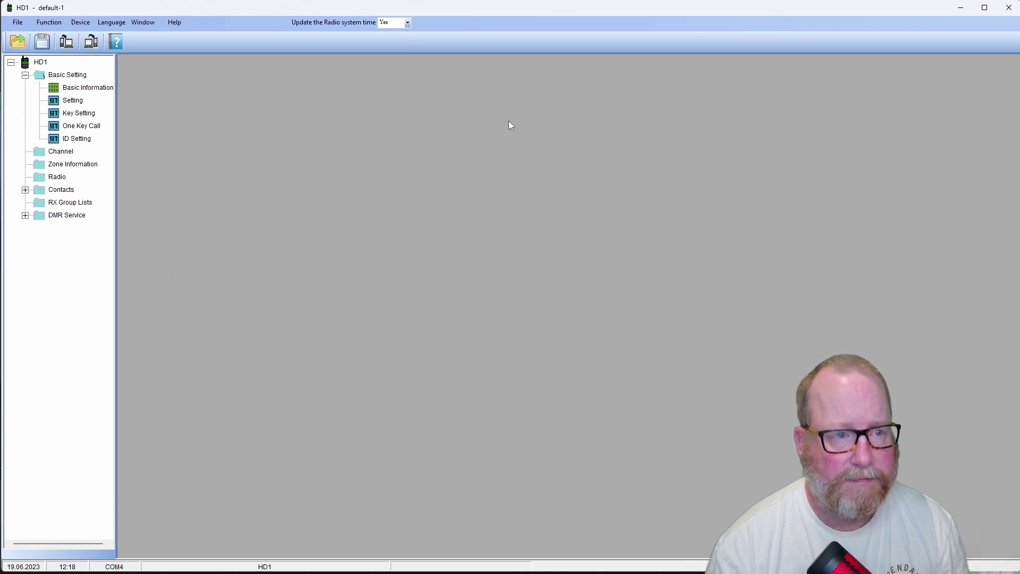
double_click(81, 126)
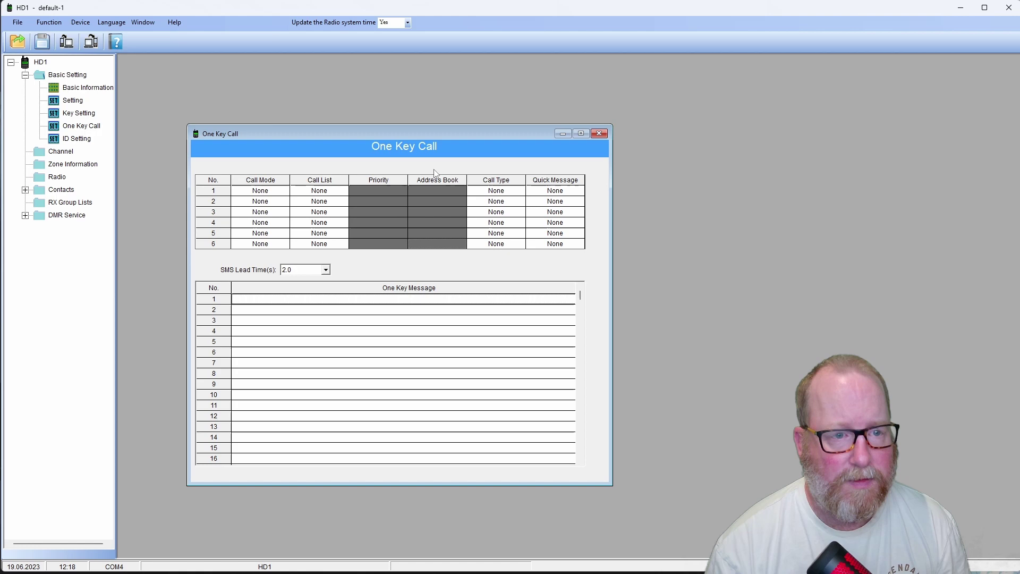
left_click(598, 135)
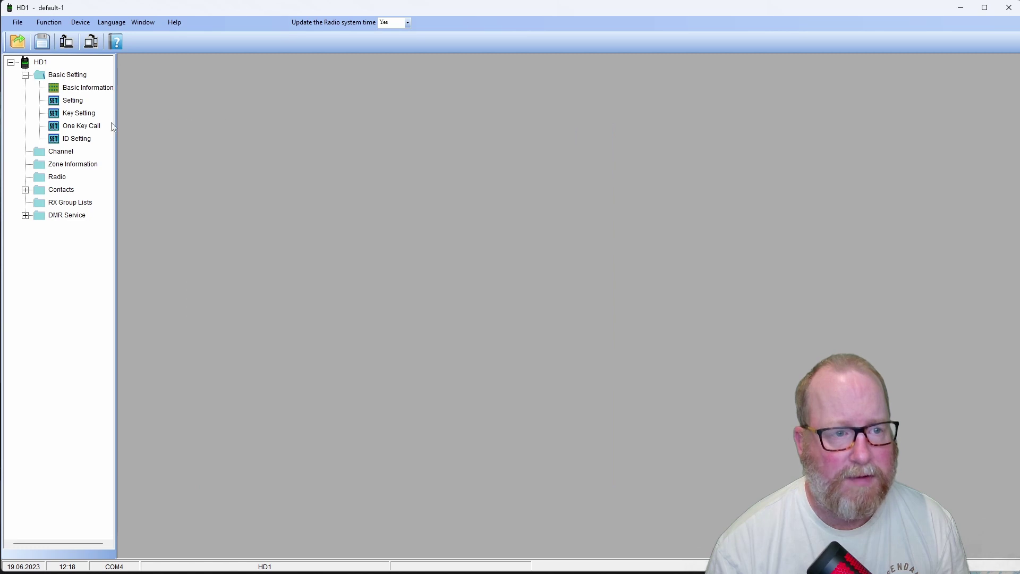
double_click(86, 143)
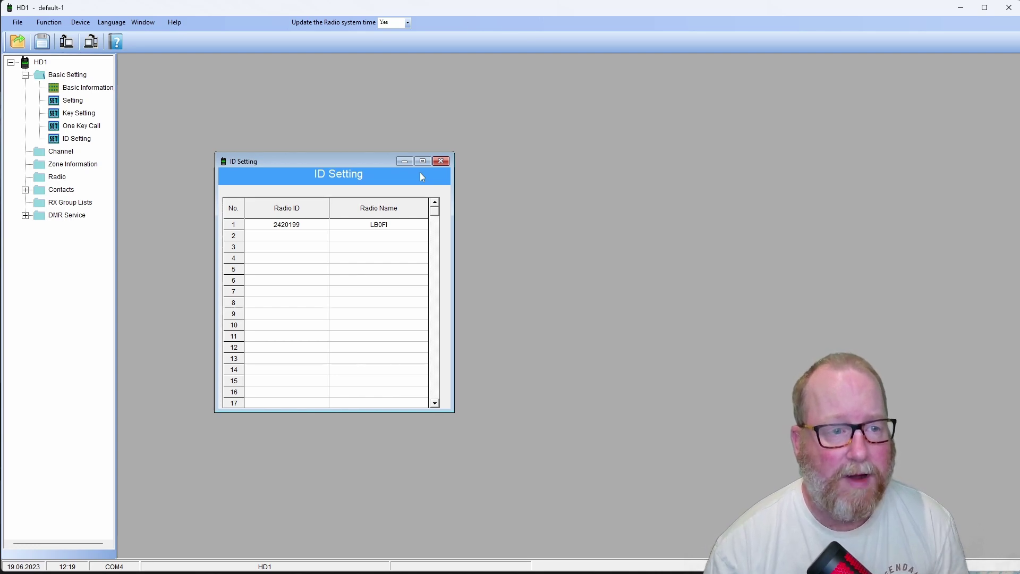
Review the channel list, the Analog and Hotspot zones, and FM radio settings, closing each window.
left_click(440, 161)
left_click(57, 152)
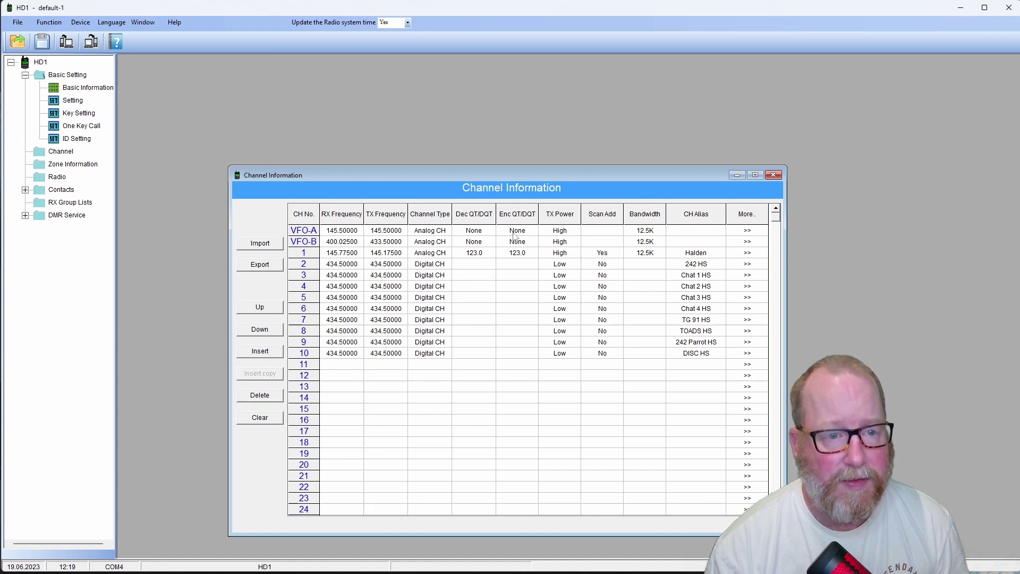
left_click(81, 166)
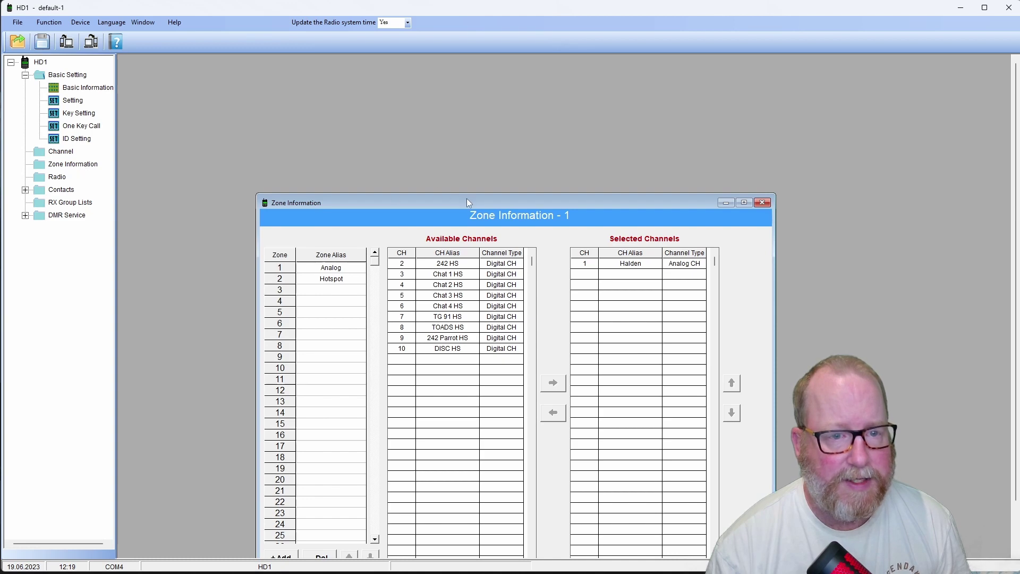
left_click_drag(467, 199, 463, 105)
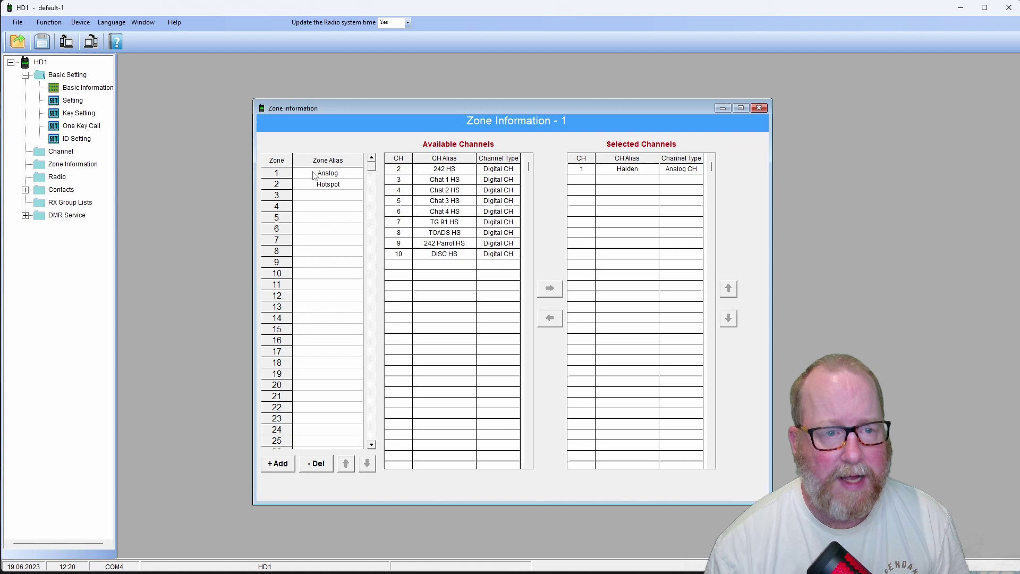
left_click(759, 107)
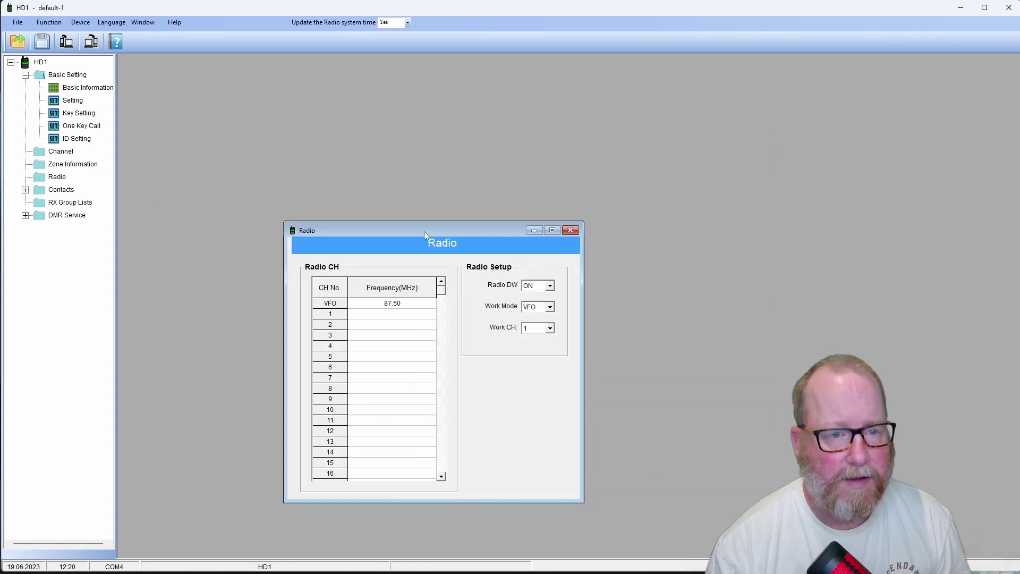
left_click(571, 230)
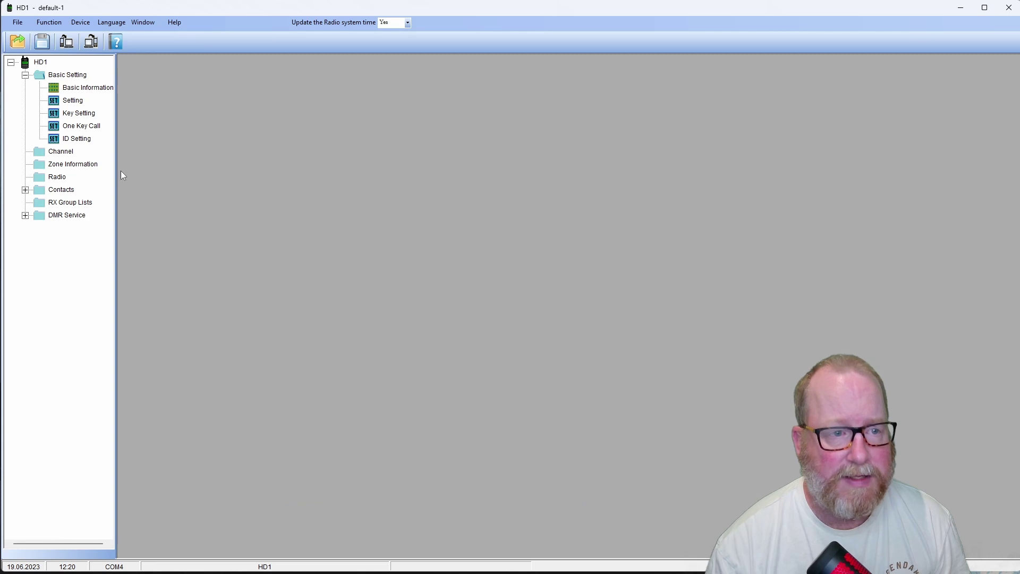
Place the nine-entry Priority Contacts list beside the empty Address Book Contacts window.
left_click(25, 191)
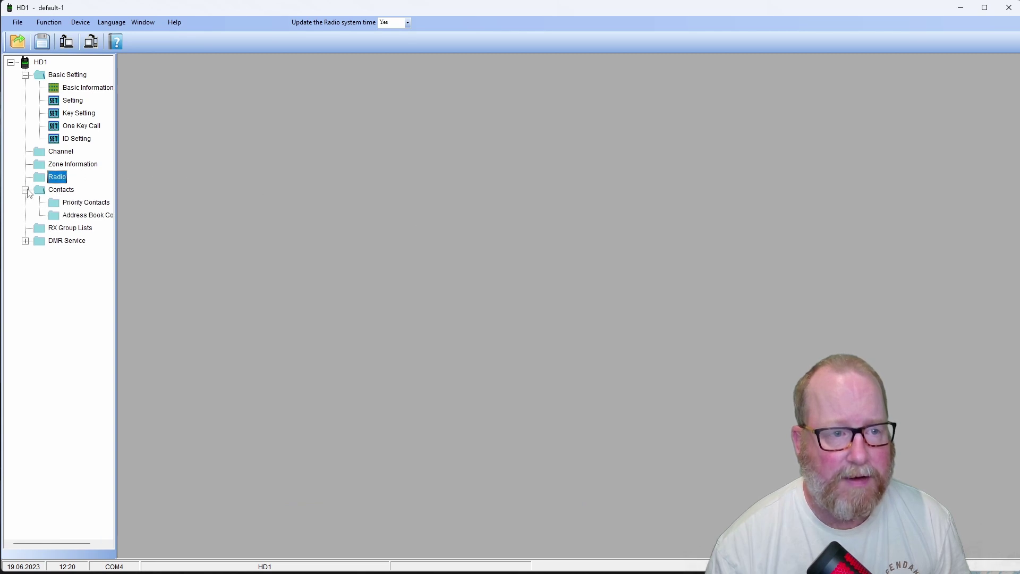
left_click(86, 204)
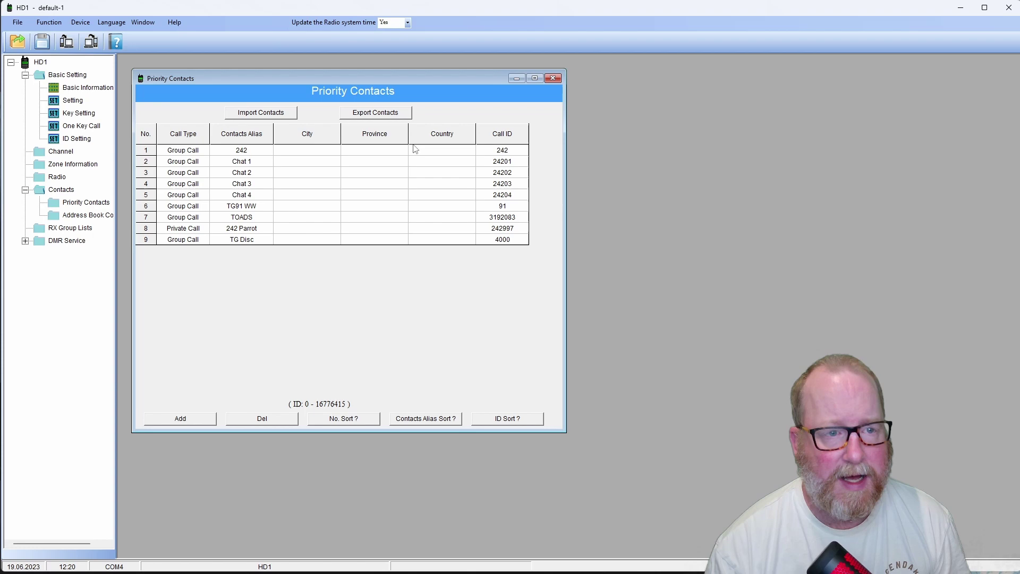
left_click(74, 218)
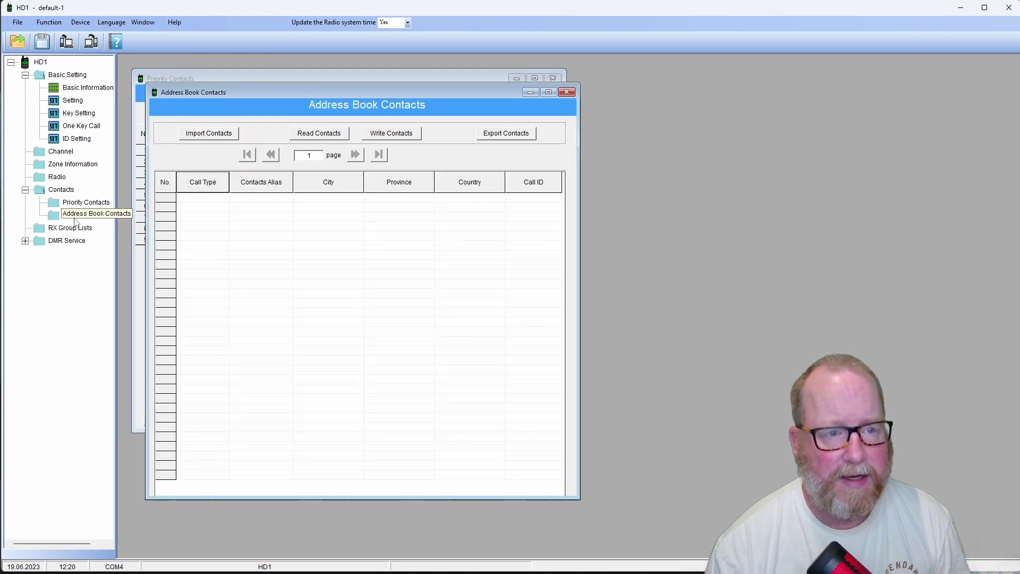
left_click_drag(279, 93, 691, 122)
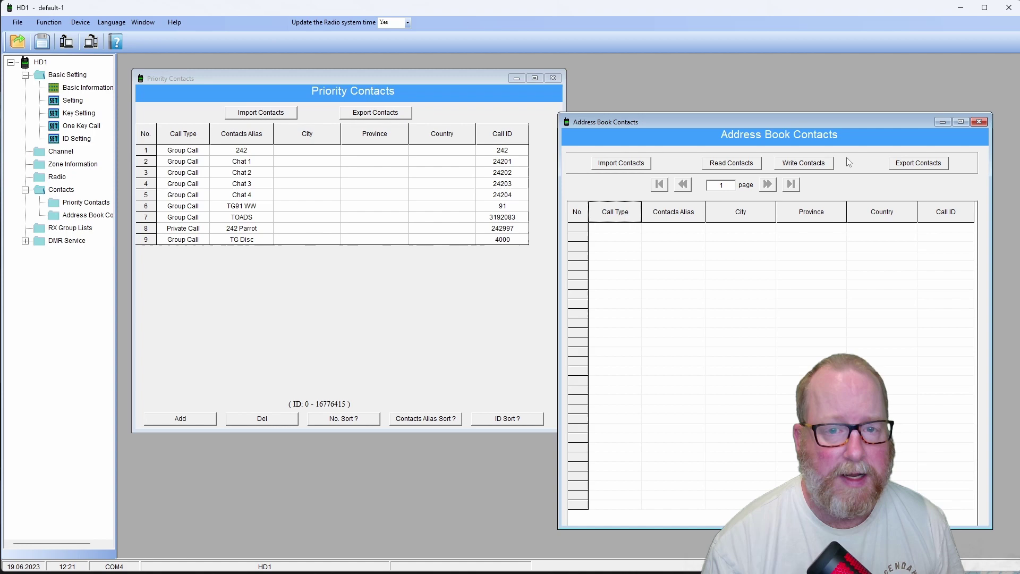
Check the members of RX group lists 242, Chat 1–4, TG91 and TOADS.
left_click(978, 121)
double_click(70, 228)
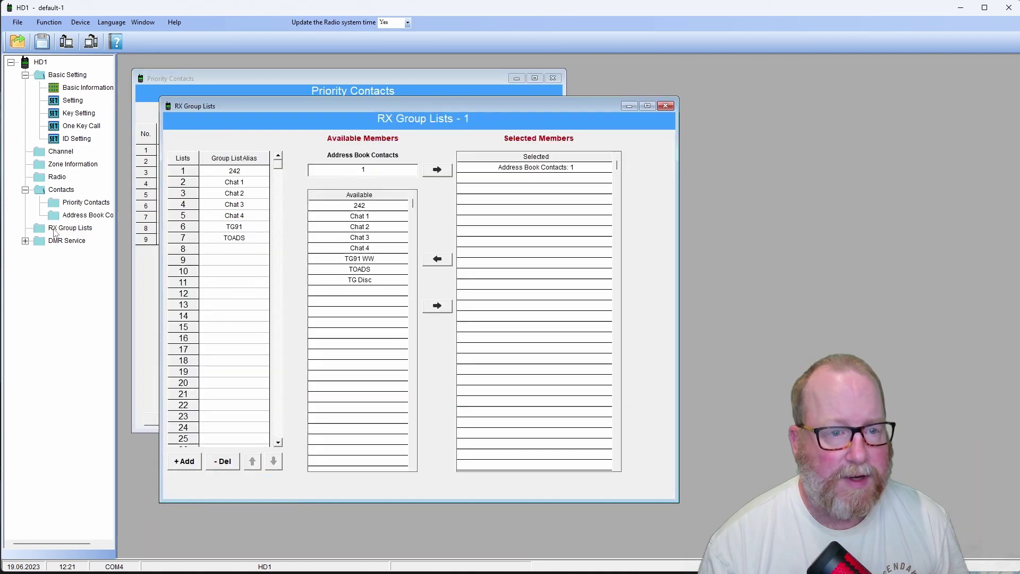
left_click(234, 170)
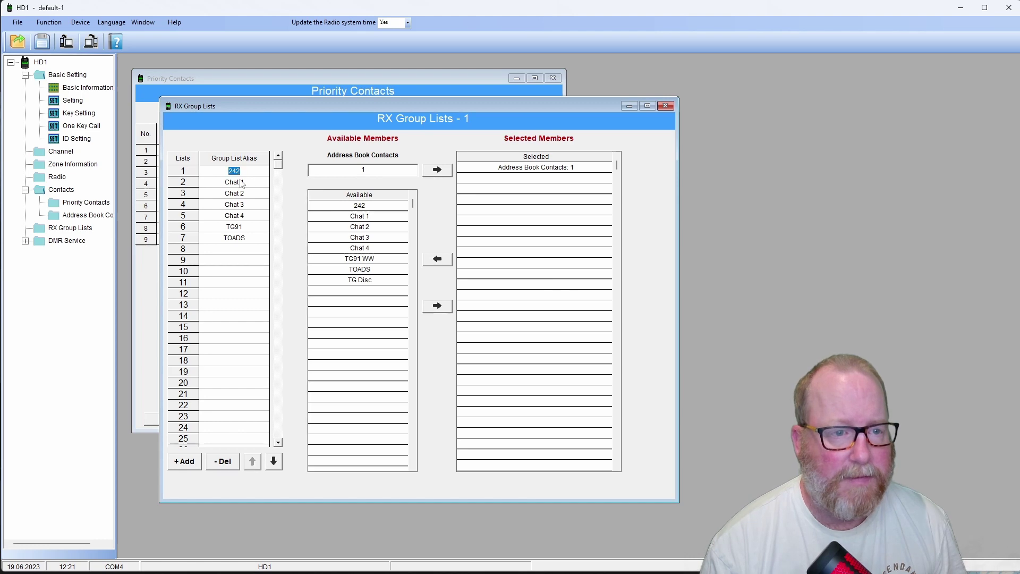
left_click(242, 182)
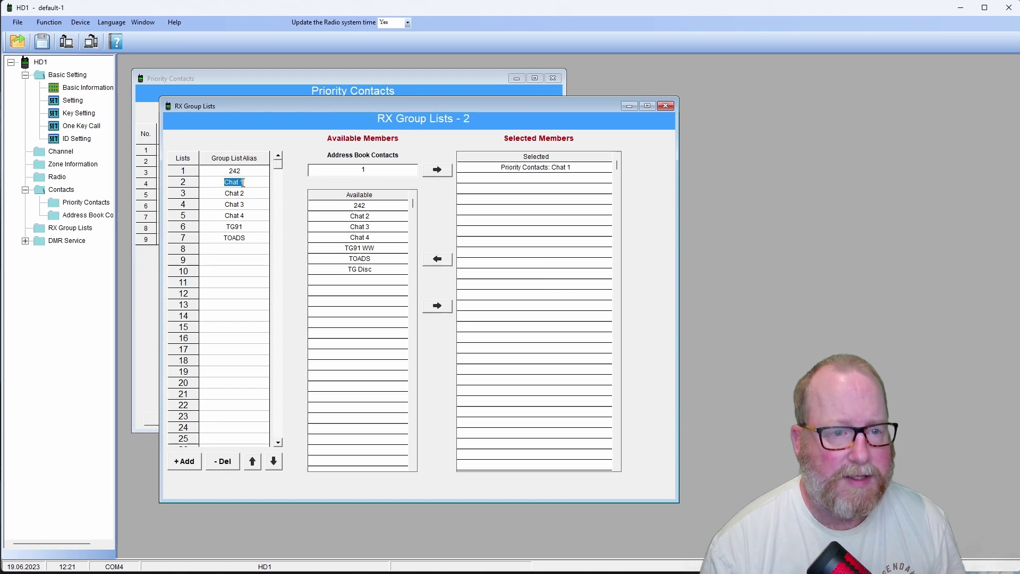
left_click(243, 194)
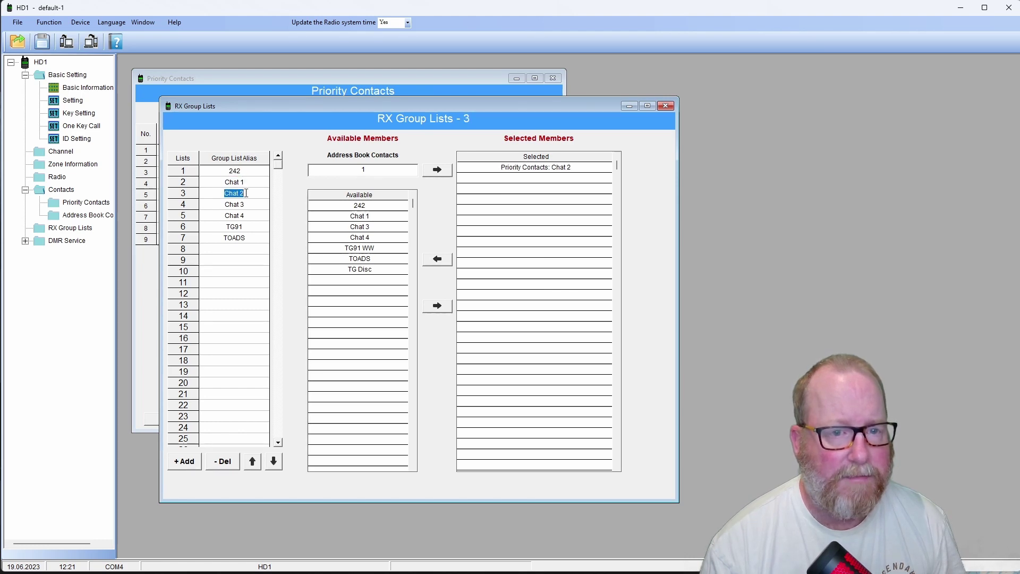
left_click(242, 205)
left_click(237, 216)
left_click(234, 226)
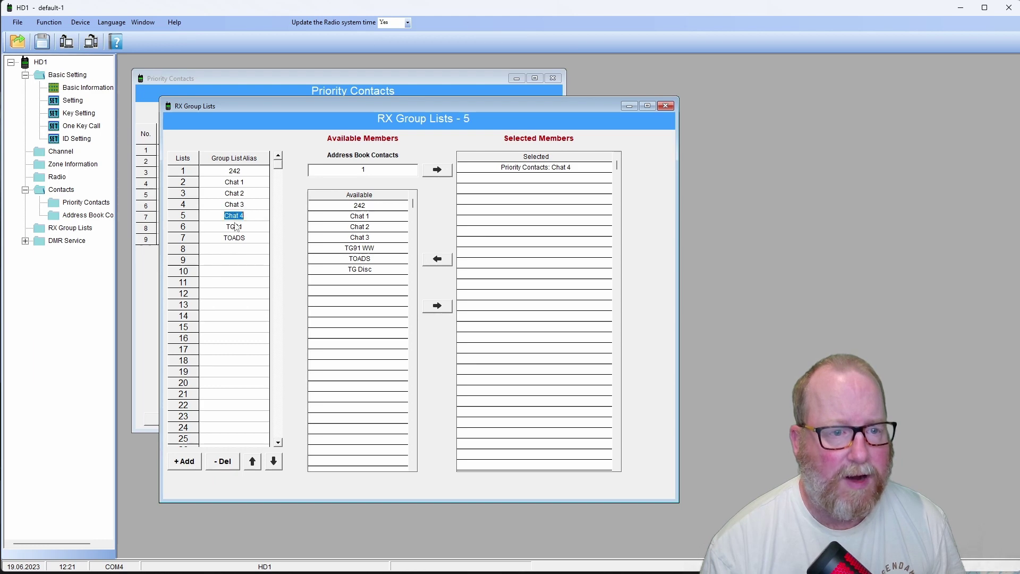
left_click(236, 239)
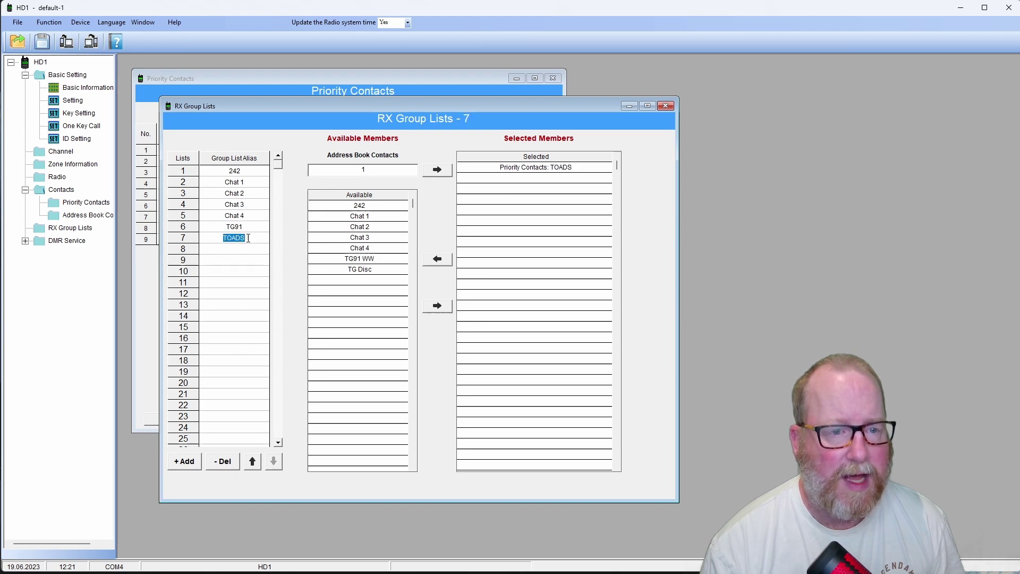
left_click(667, 107)
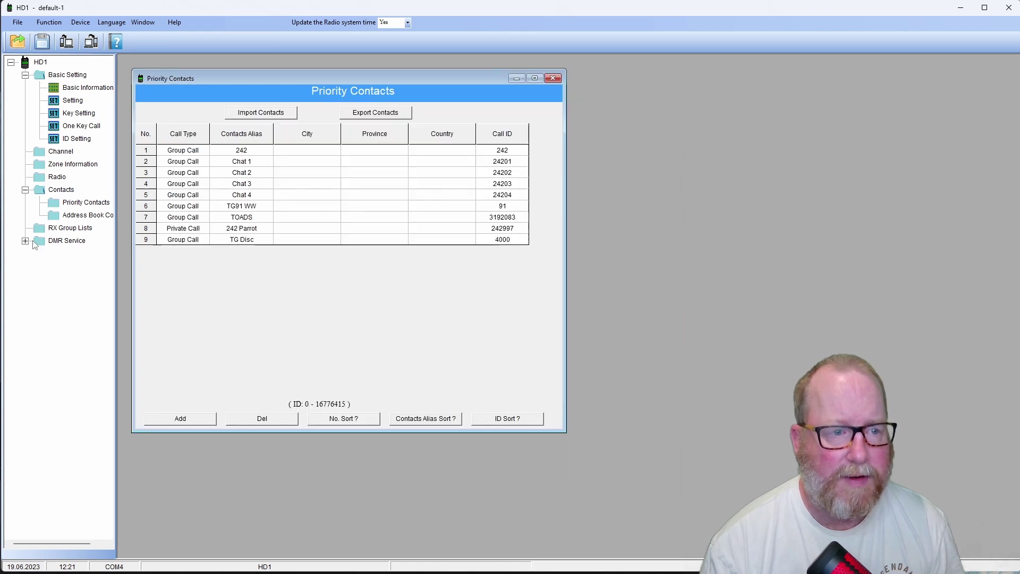
Expand DMR Service and review the encryption key settings, then close them.
double_click(69, 241)
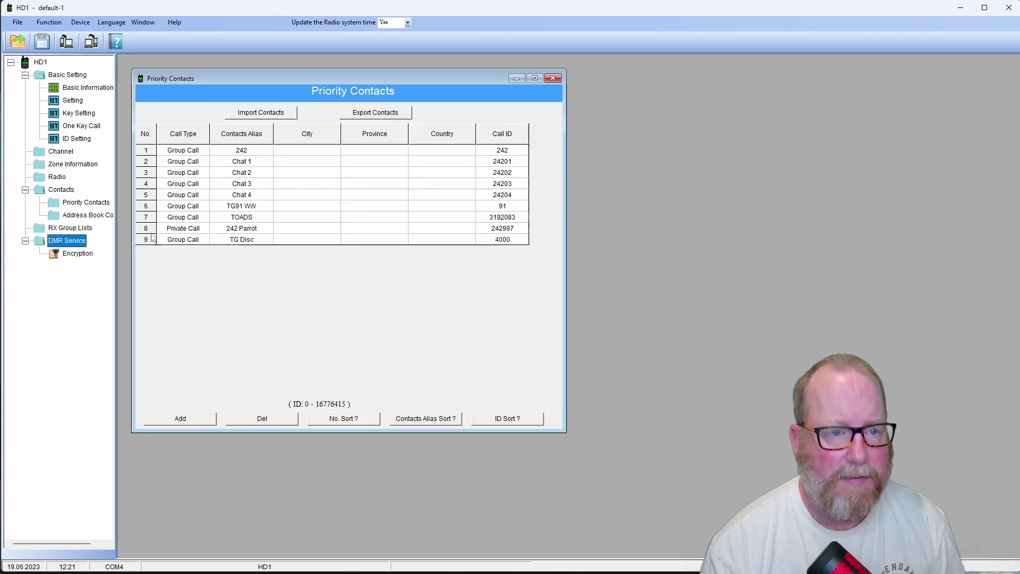
double_click(80, 254)
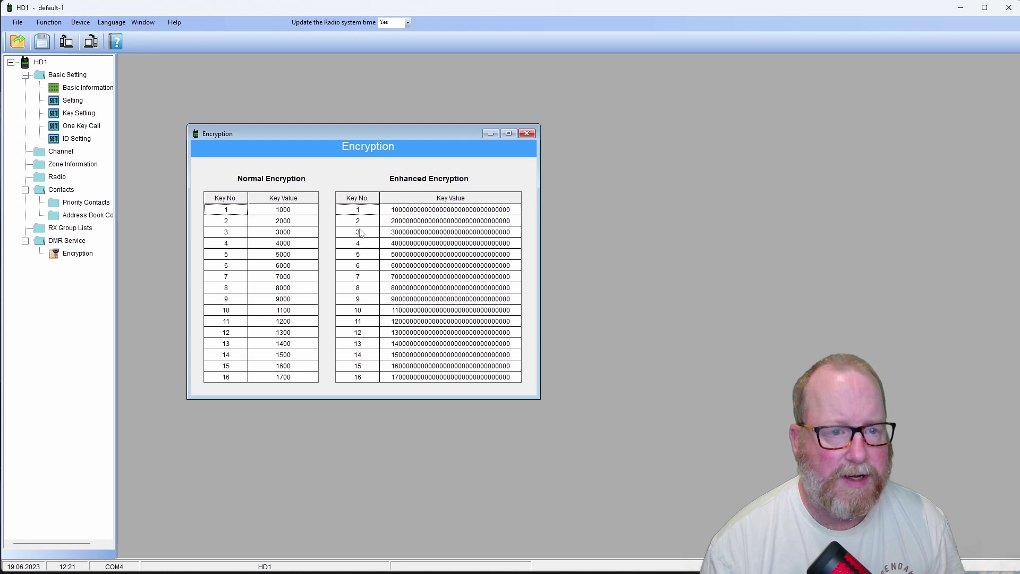
left_click(528, 135)
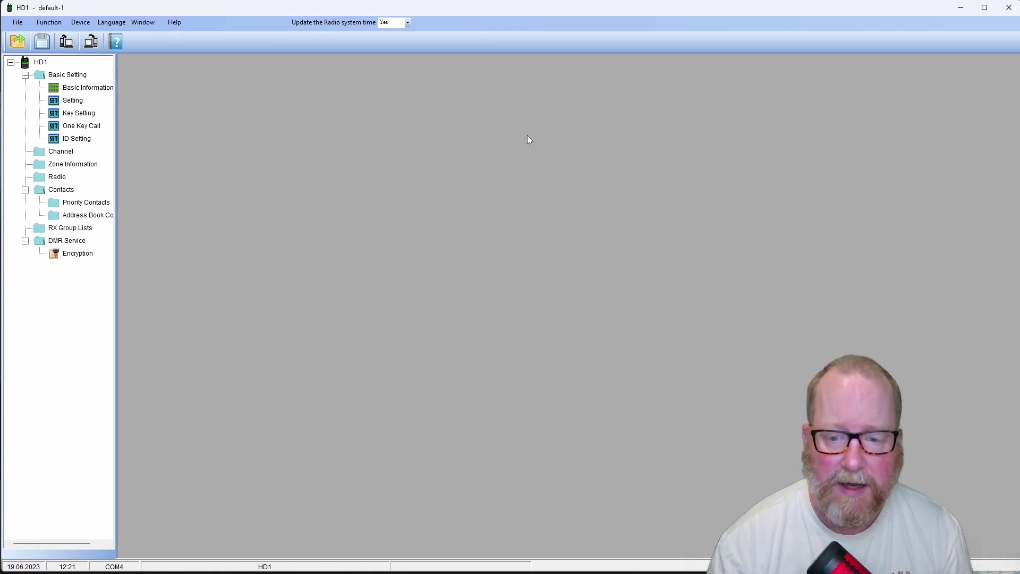
Enter 145.625 as channel 11's receive frequency in the channel table.
double_click(42, 153)
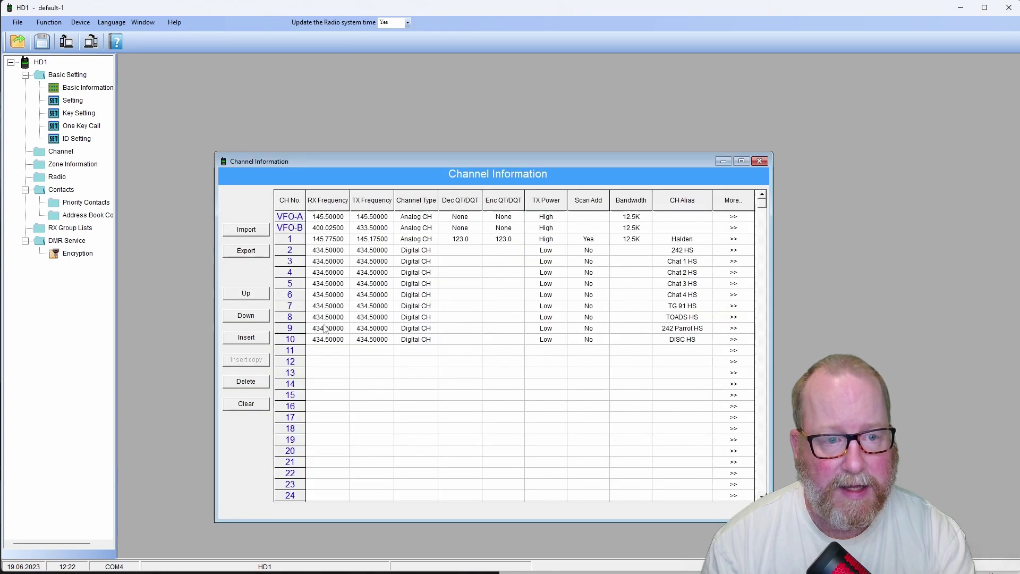
left_click(320, 351)
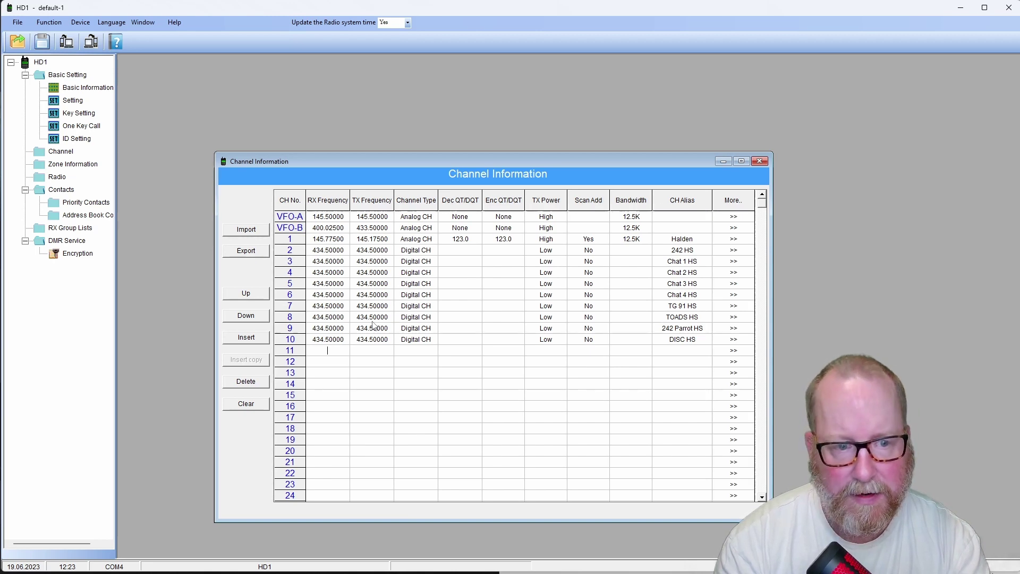
type("45")
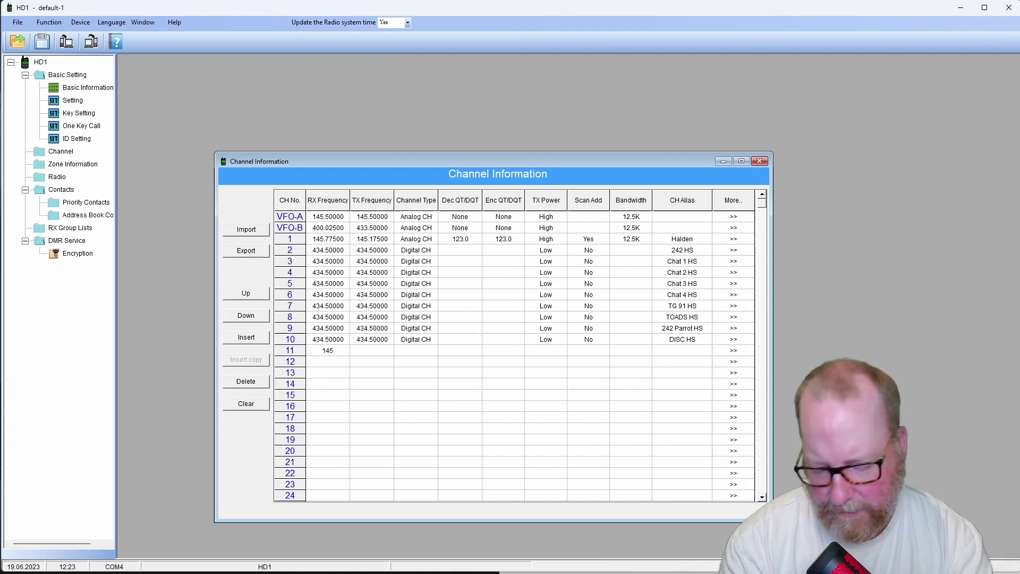
type(".")
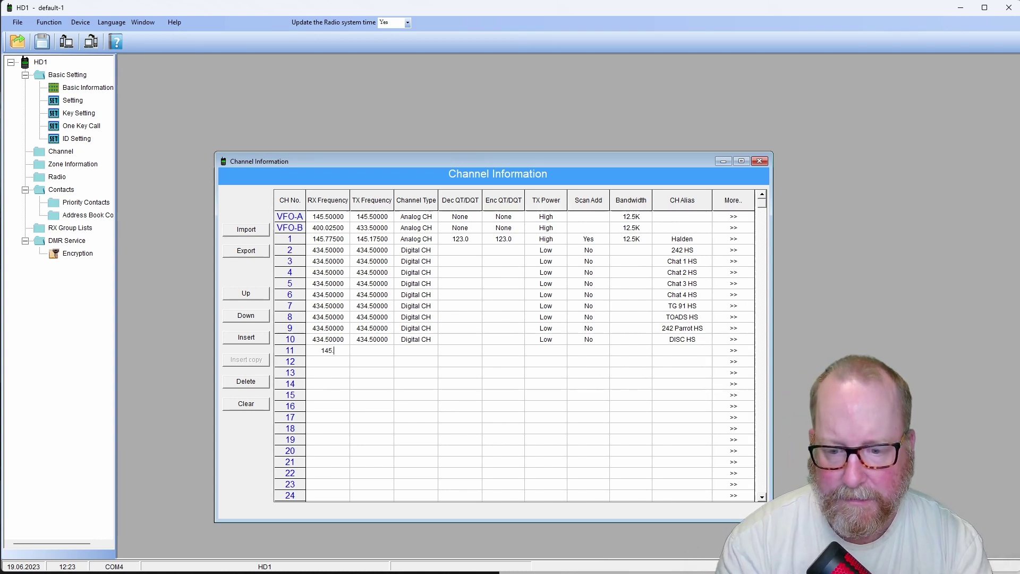
type("625")
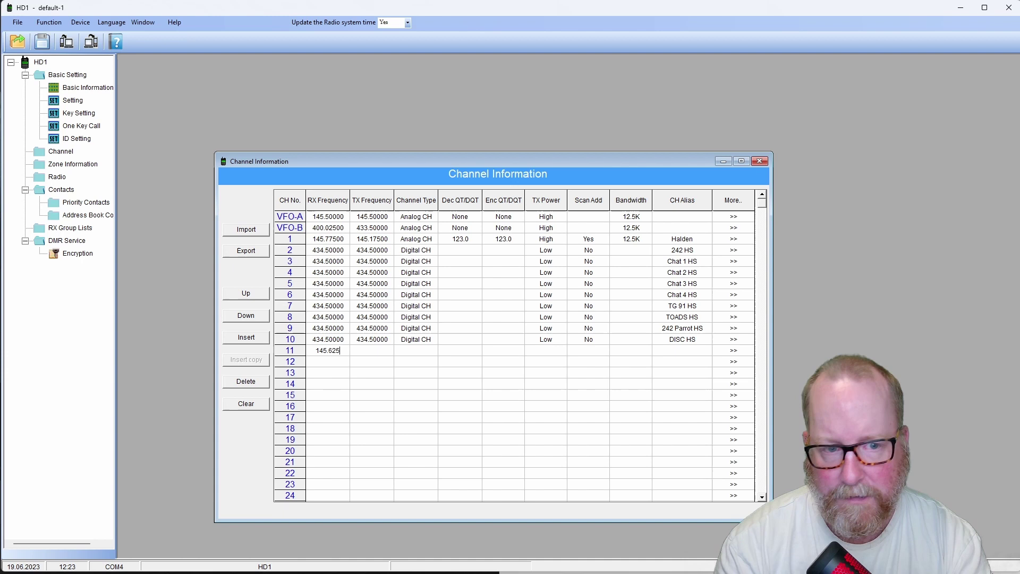
key("Return")
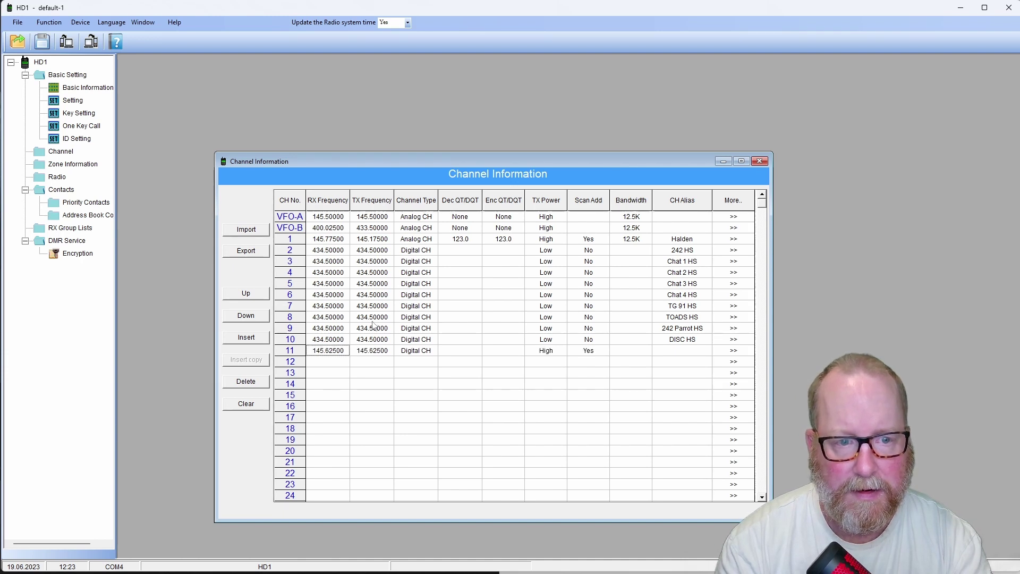
left_click(367, 350)
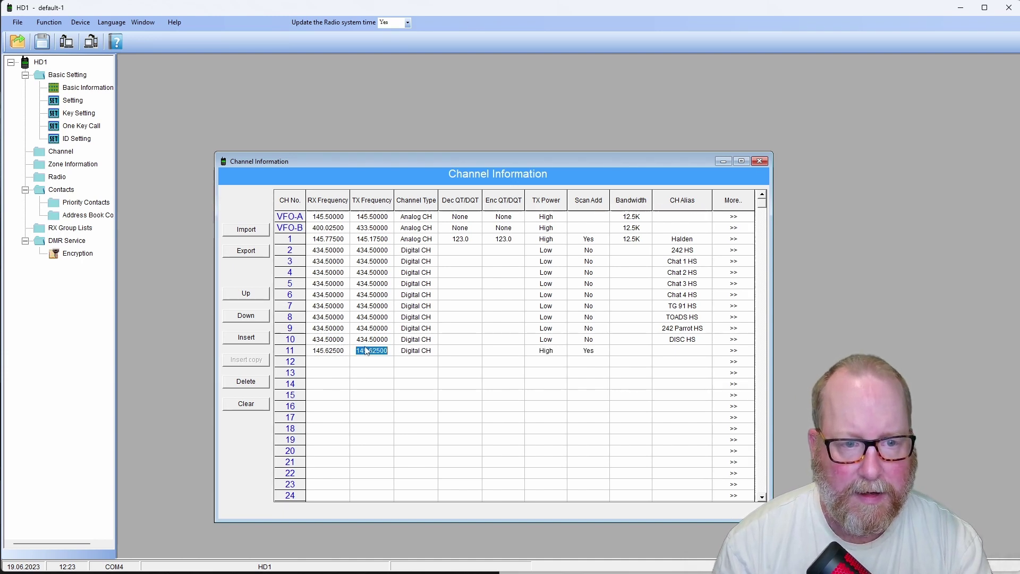
left_click(735, 353)
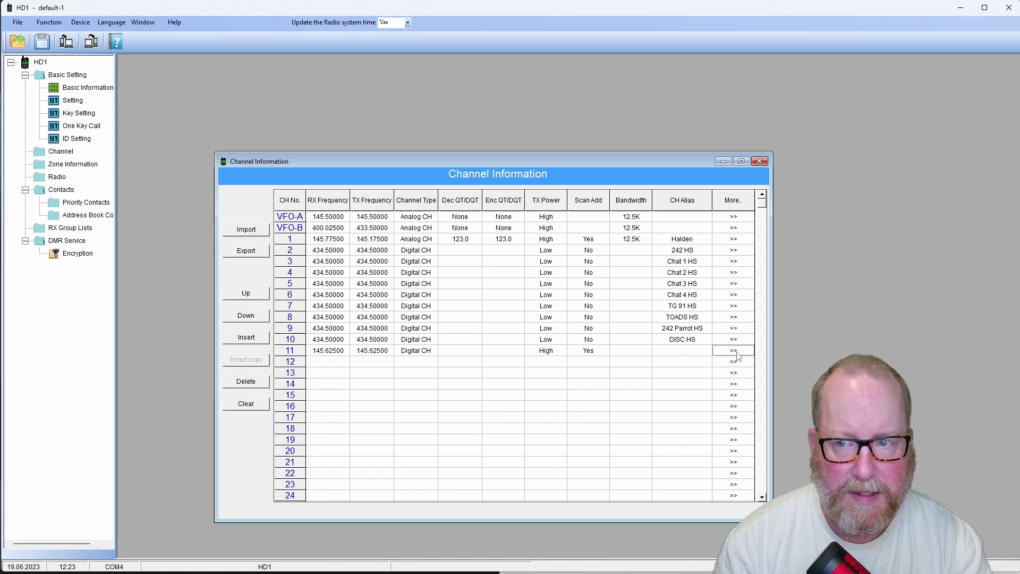
Make channel 11 an analog channel named Horten transmitting on 145.025.
left_click(738, 353)
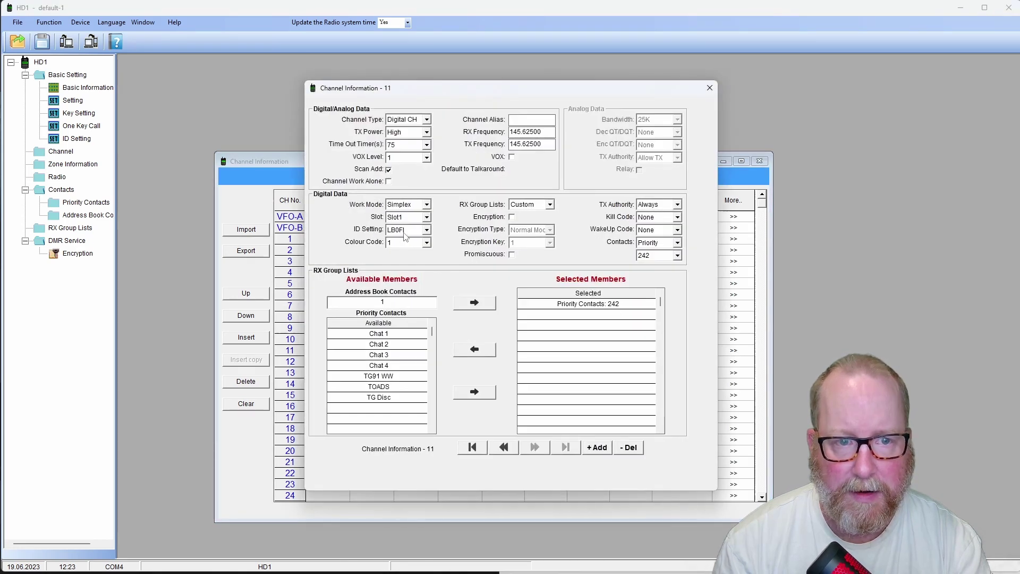
left_click(426, 119)
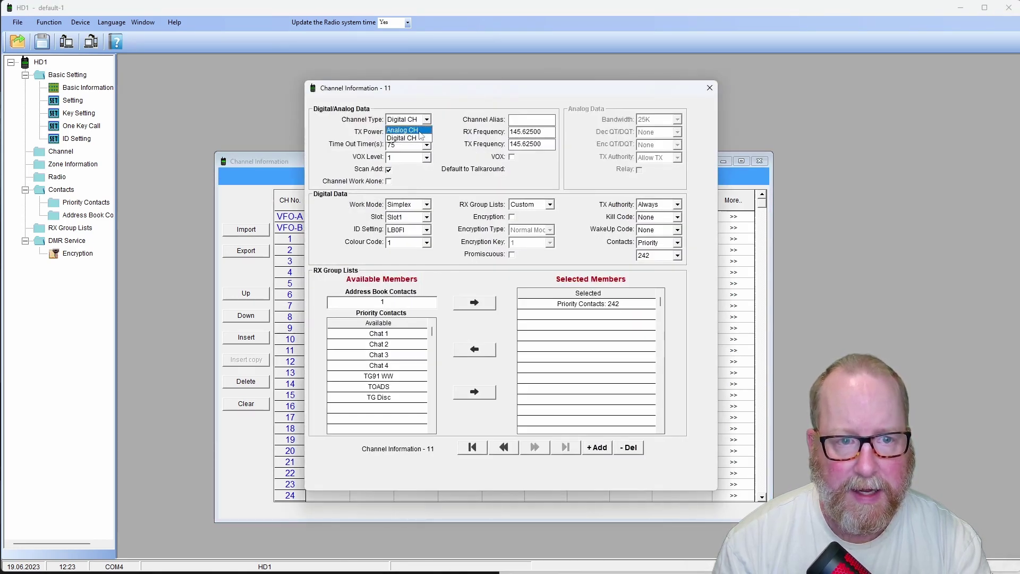
left_click(421, 134)
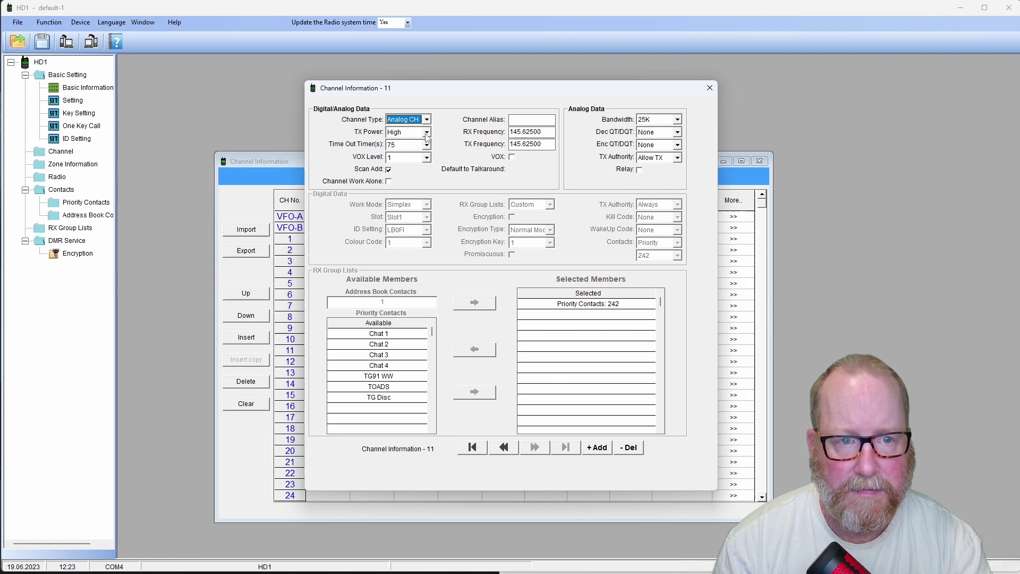
left_click(527, 120)
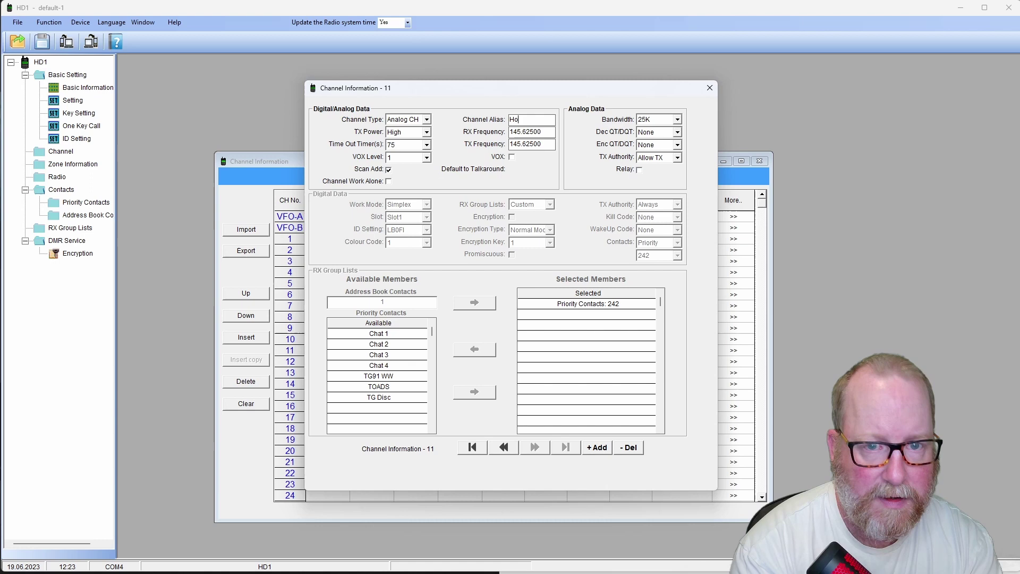
type("rten")
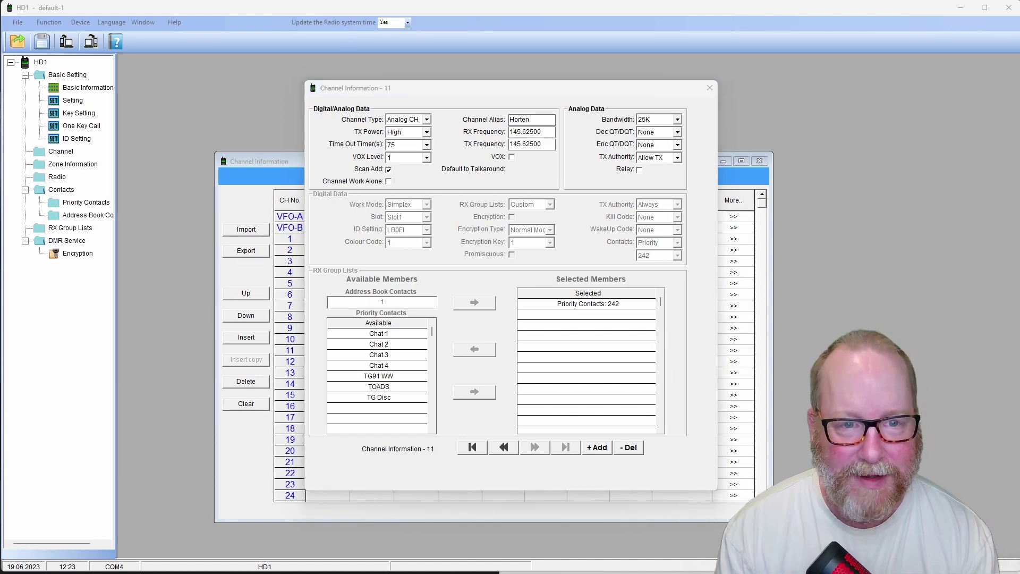
double_click(532, 143)
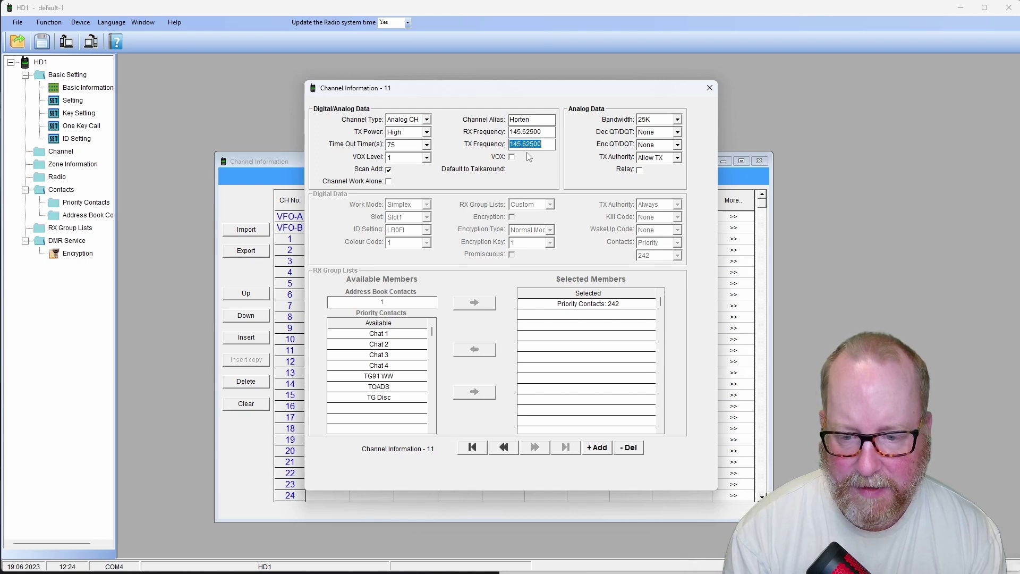
type("145")
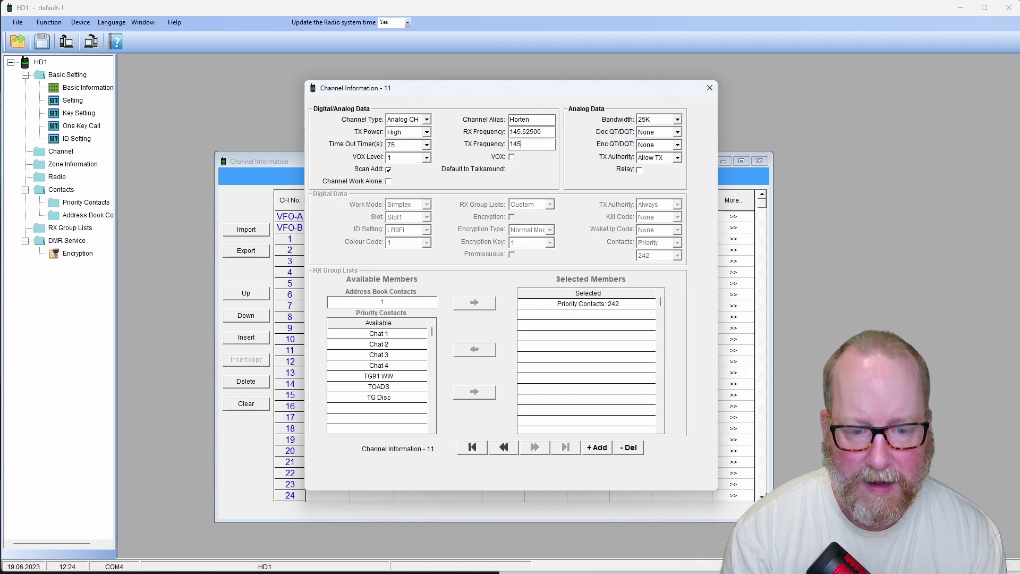
type(".025")
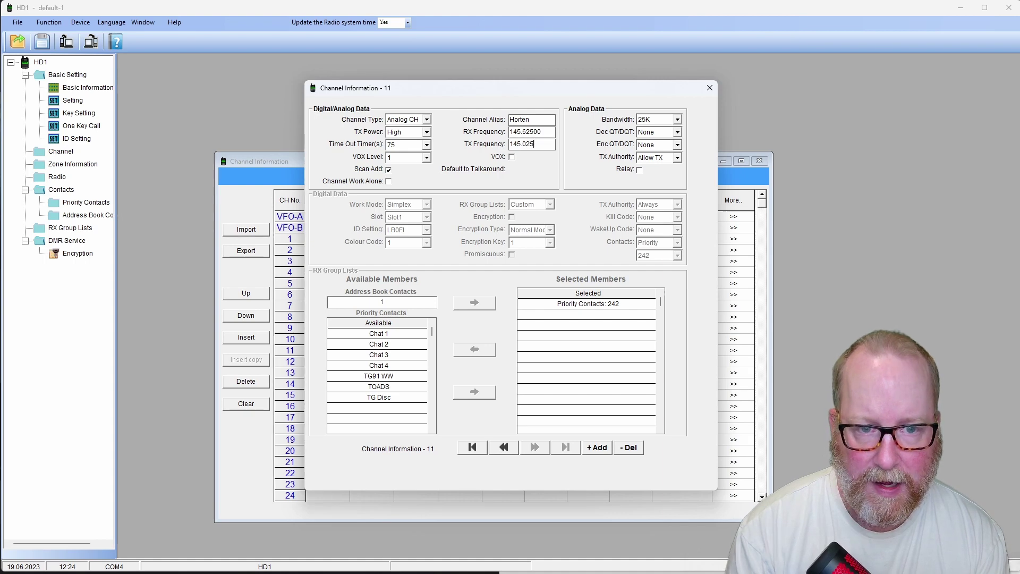
key("shift+Tab")
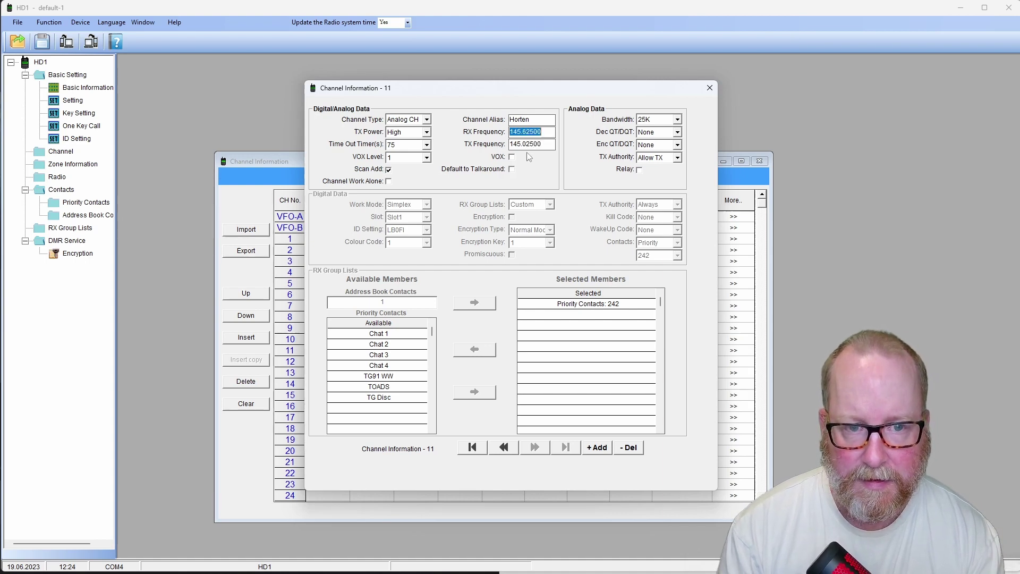
Add Horten to scanning and set its bandwidth to 12.5K.
left_click(389, 170)
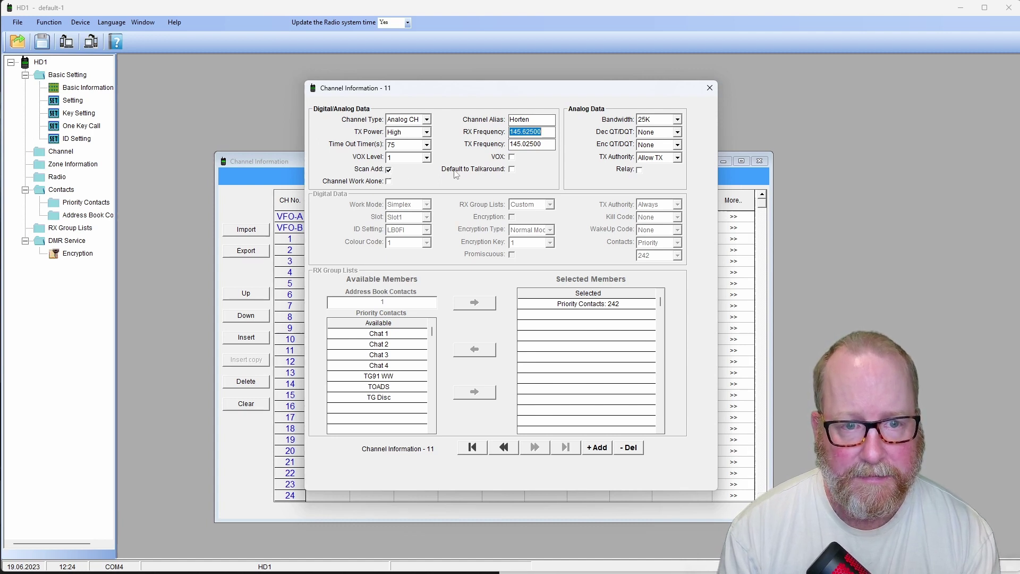
left_click(657, 119)
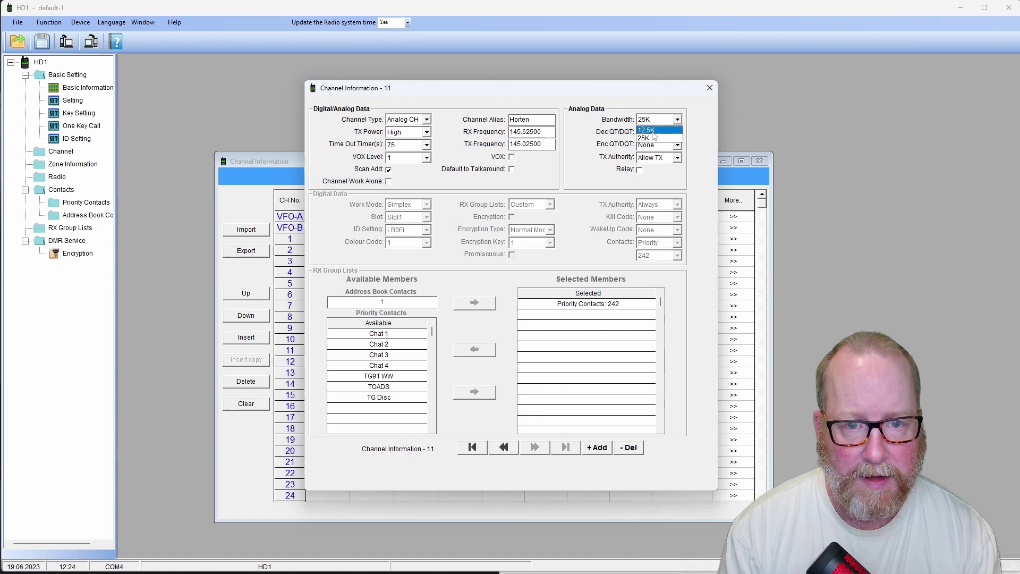
left_click(653, 130)
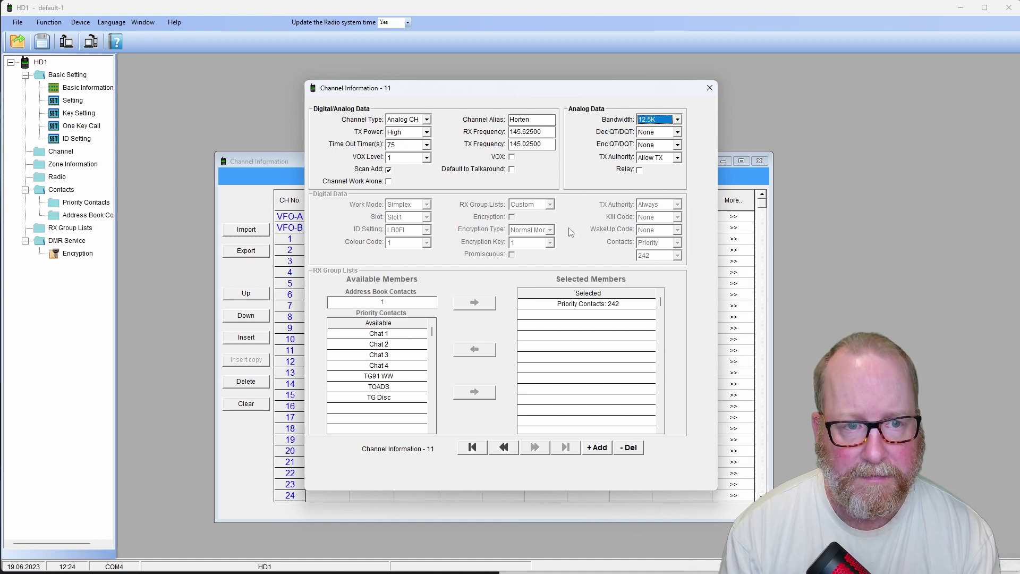
Move Horten from row 11 up to channel 2, directly after Halden.
left_click(709, 89)
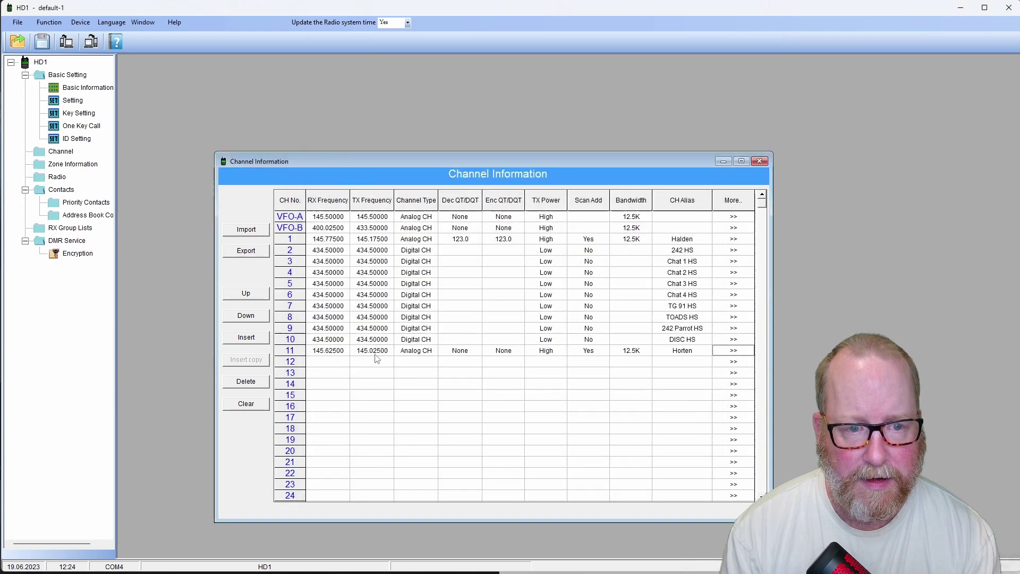
left_click(327, 351)
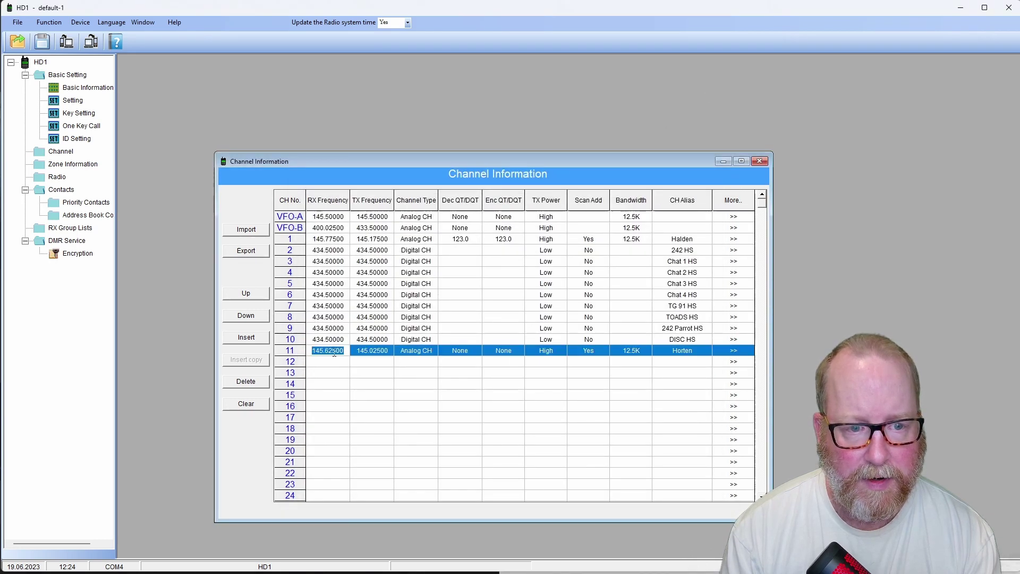
left_click(364, 351)
left_click(297, 352)
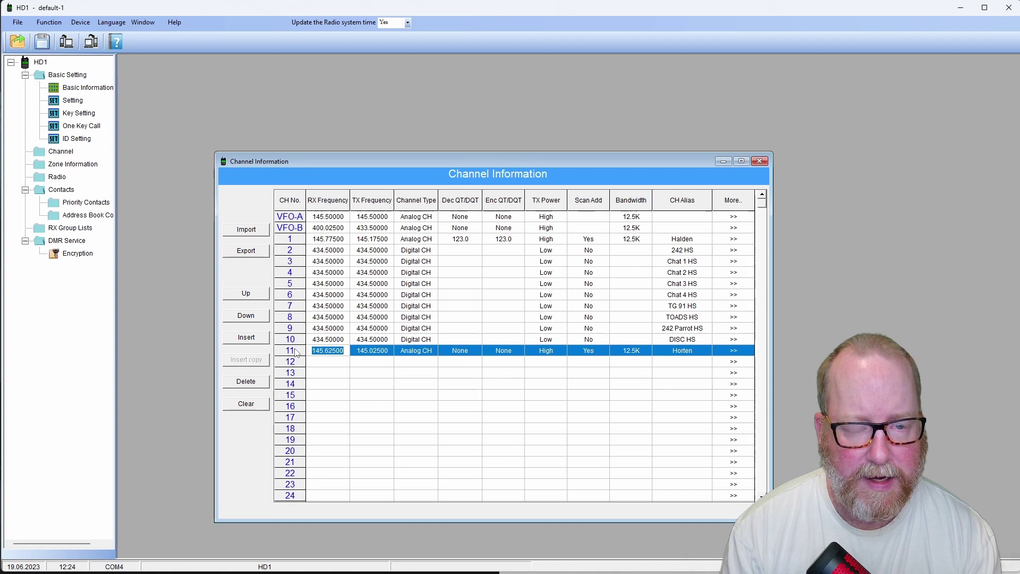
left_click(252, 295)
left_click(253, 296)
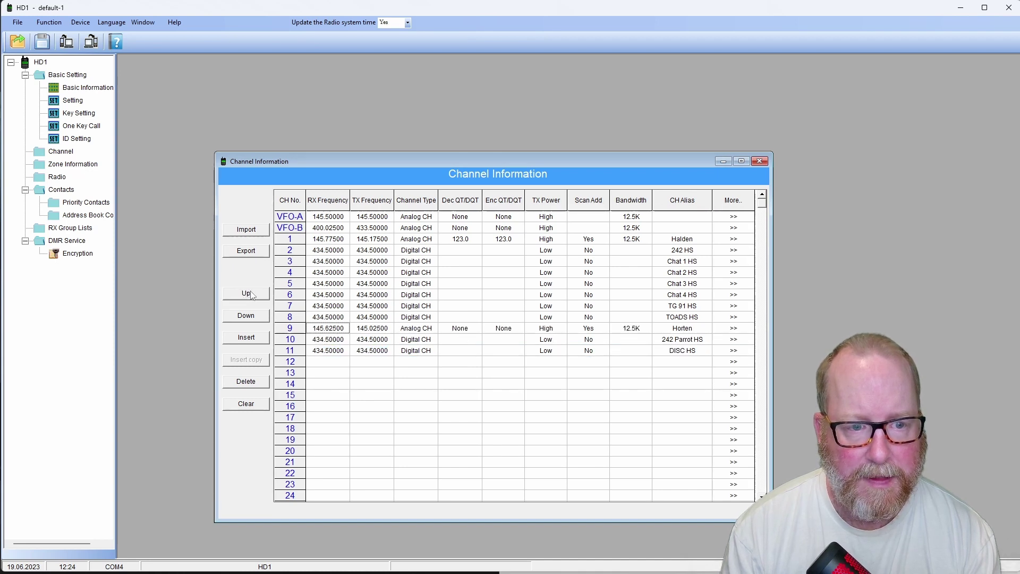
left_click(253, 296)
left_click(253, 296)
left_click(253, 296)
left_click(253, 295)
left_click(252, 295)
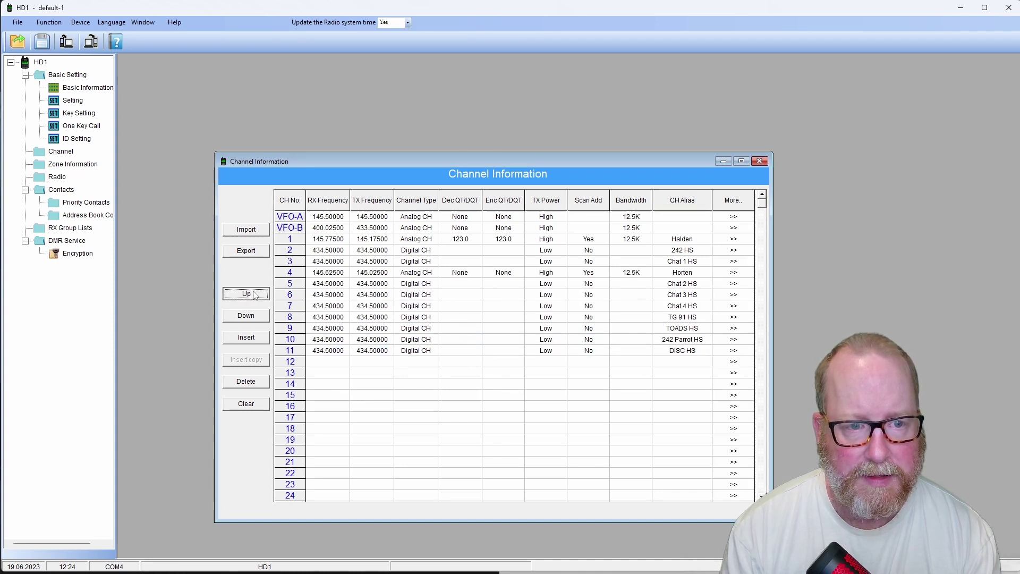
left_click(253, 295)
left_click(253, 296)
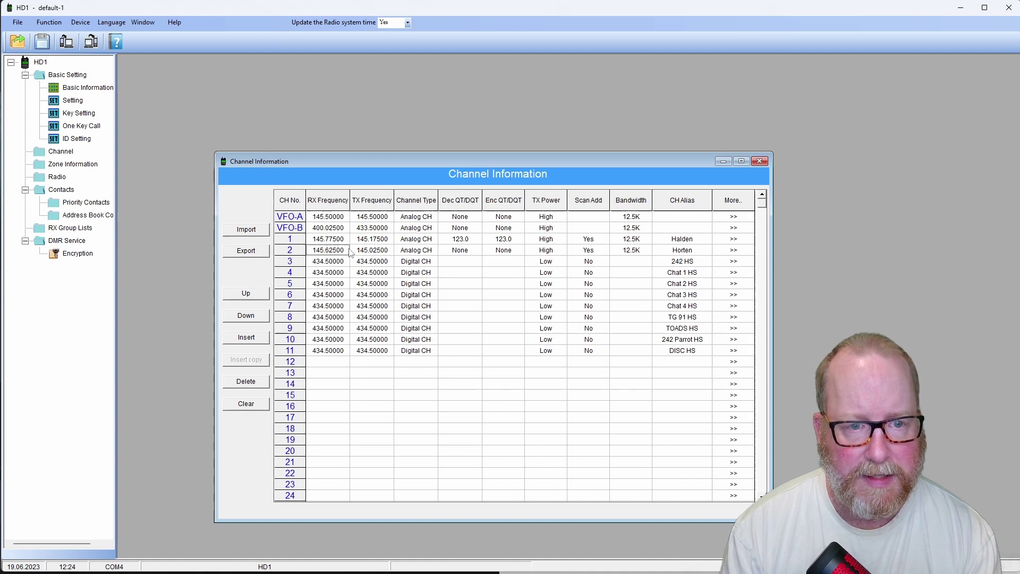
left_click(734, 251)
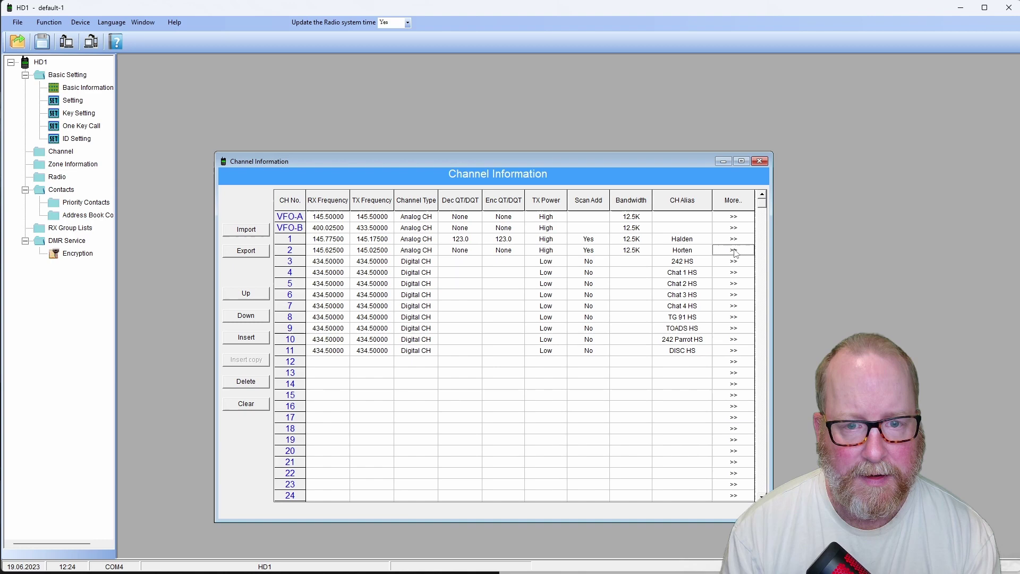
Set channel 2 (Horten) Enc QT/DQT transmit tone to 74.4 in its channel details.
left_click(735, 252)
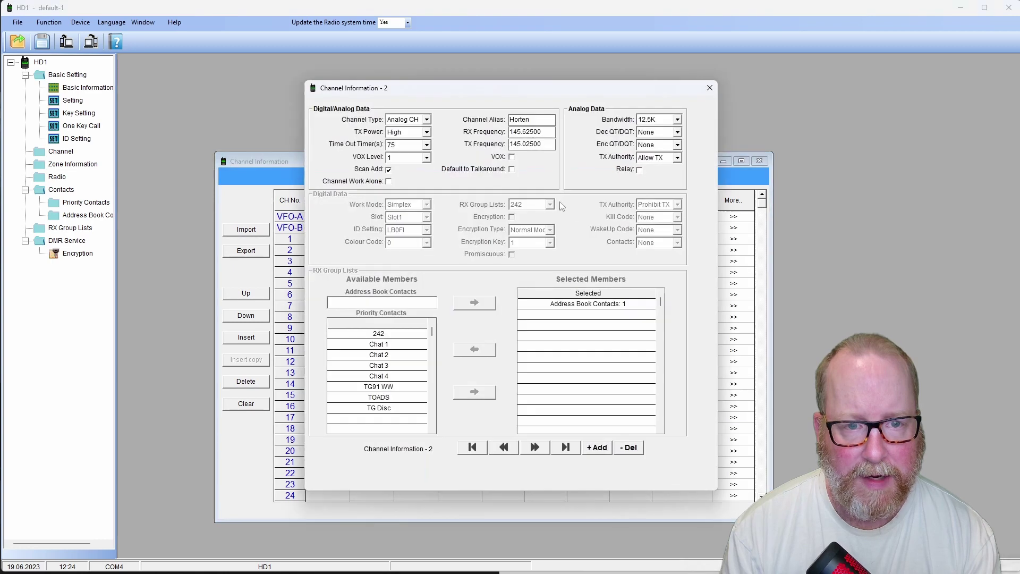
left_click(677, 145)
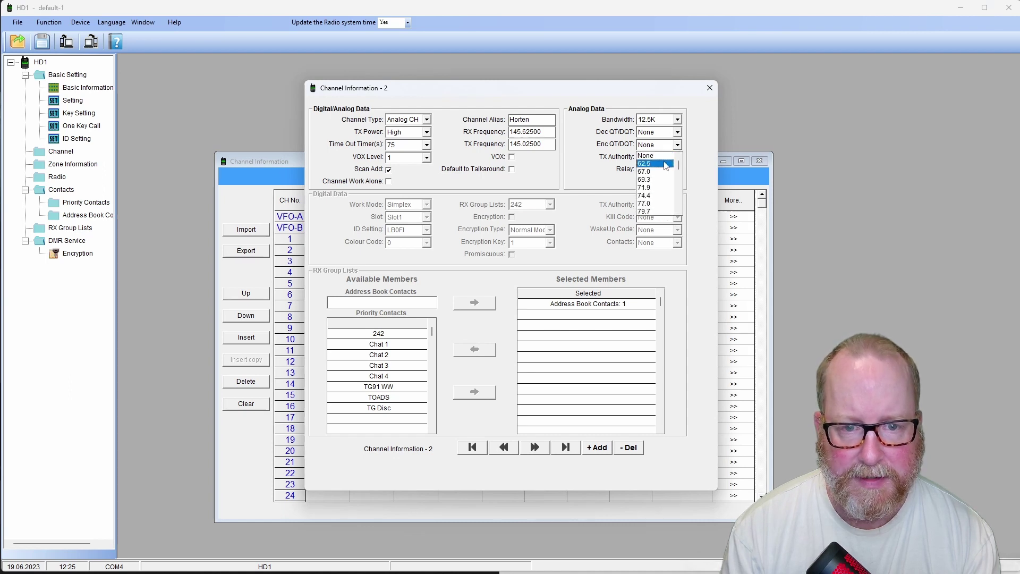
left_click(654, 196)
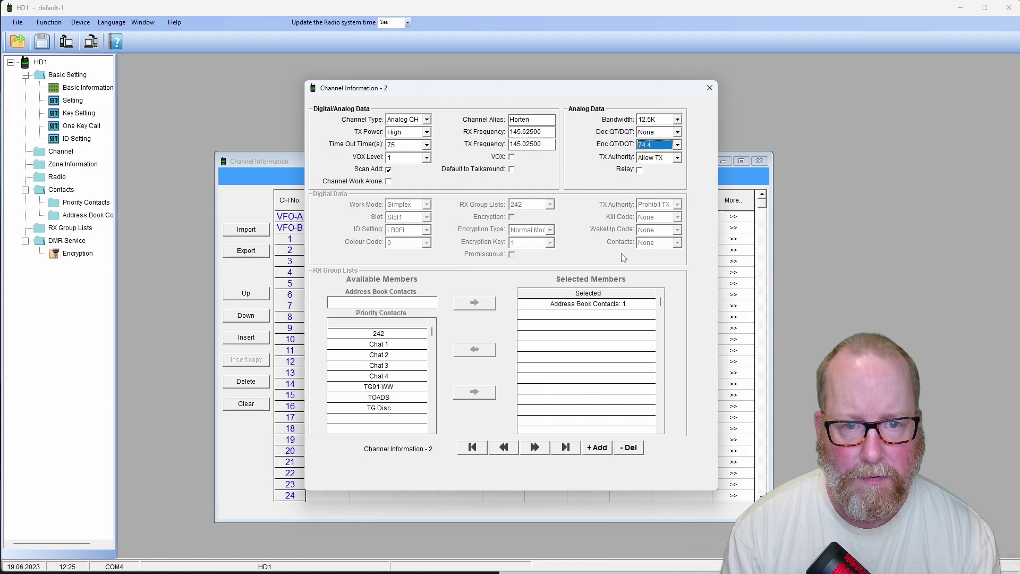
left_click(709, 87)
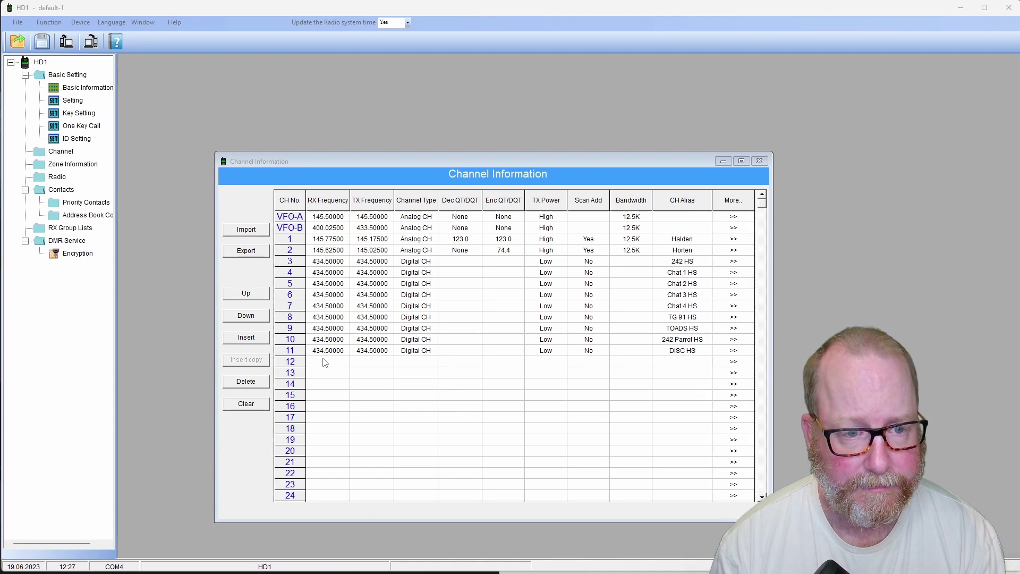
Enter 434.8125 as channel 12's receive frequency, checking the la5b.no repeater list first.
left_click(325, 361)
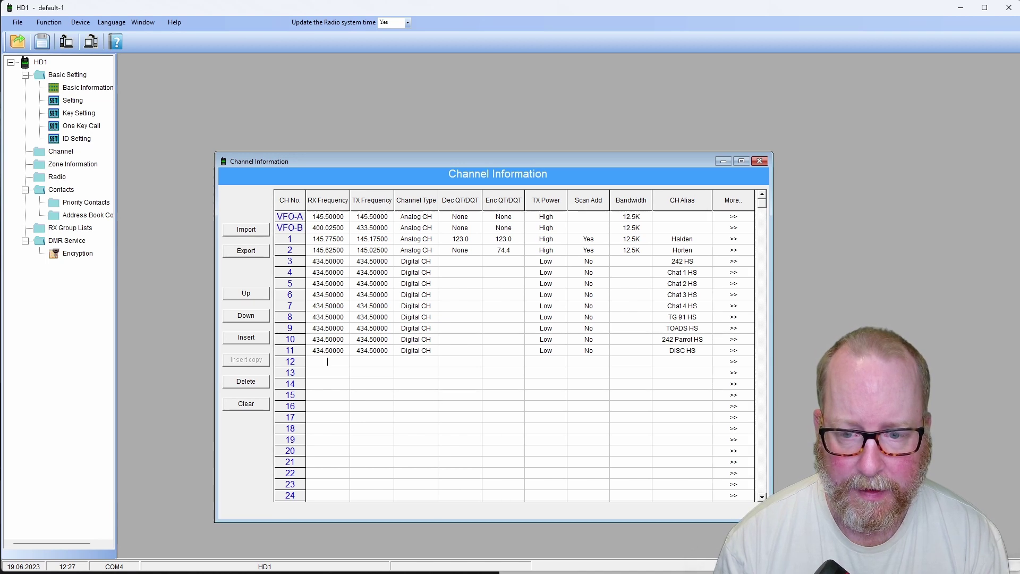
key("alt+Tab")
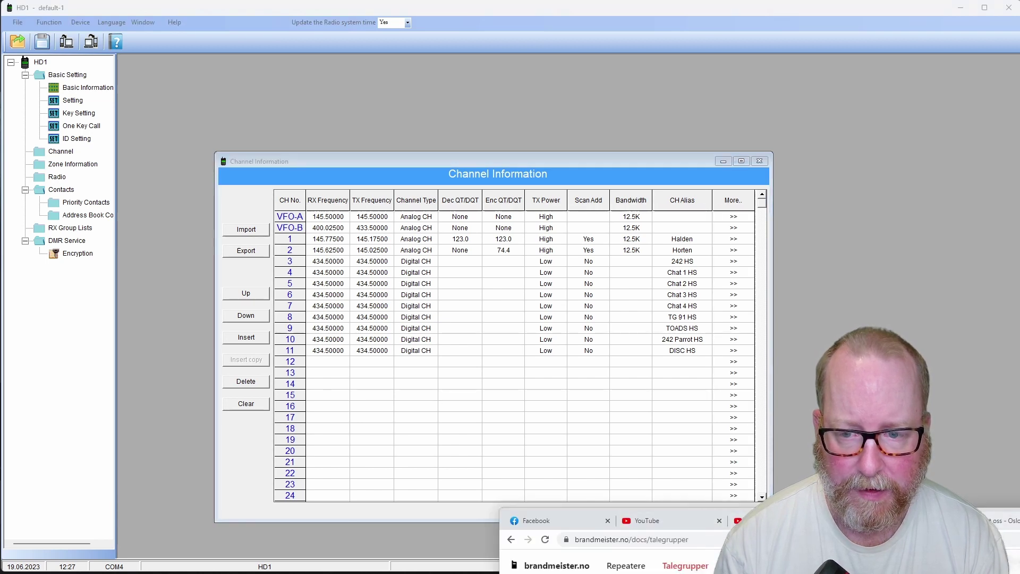
key("alt+Left")
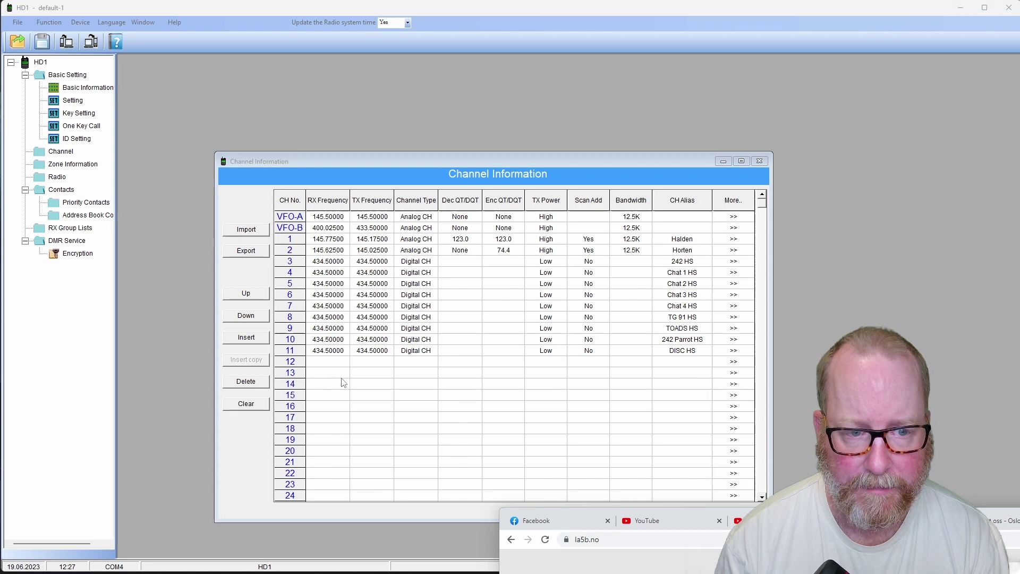
left_click(335, 362)
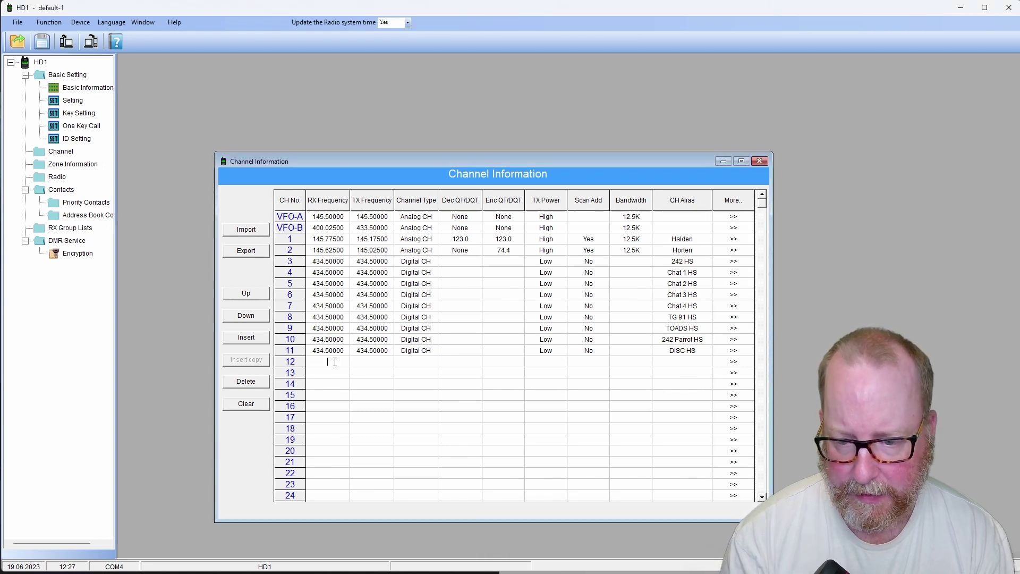
type("434")
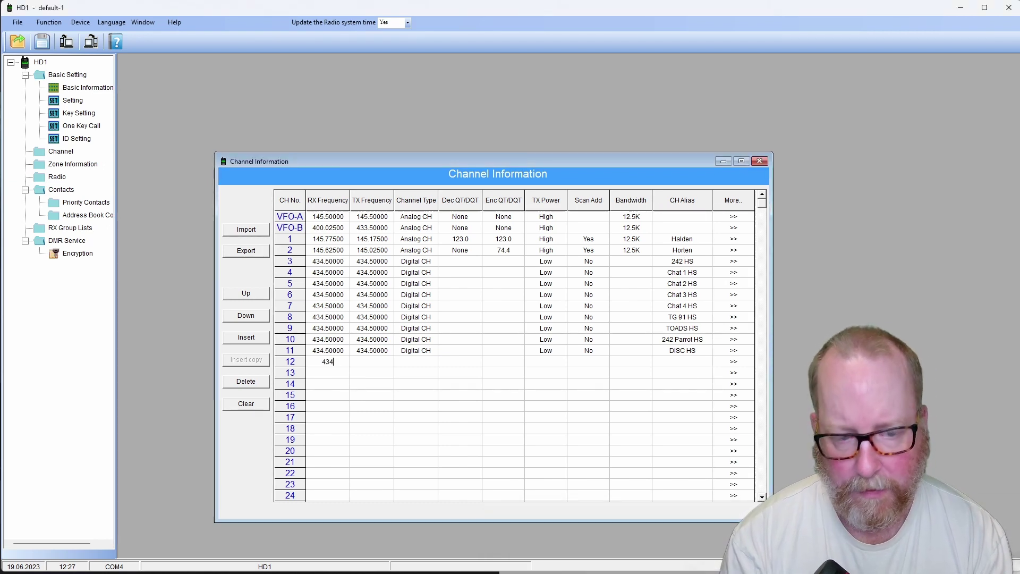
type(".")
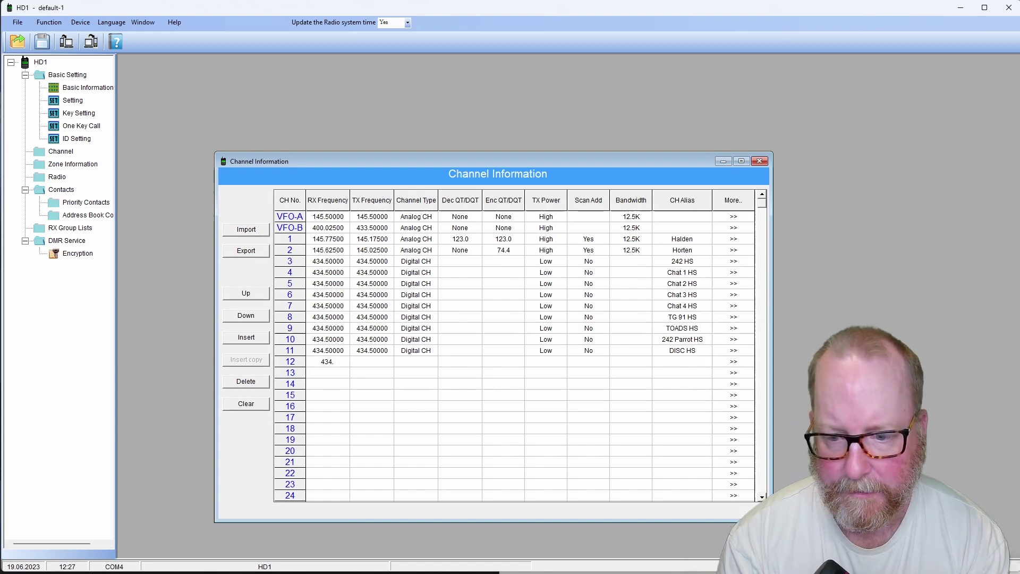
type("8125")
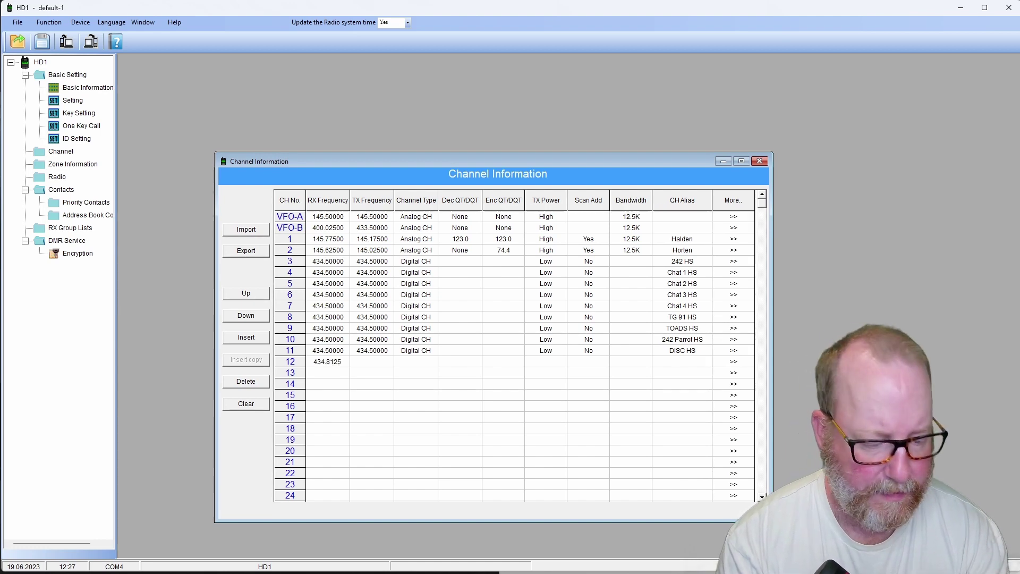
key("Return")
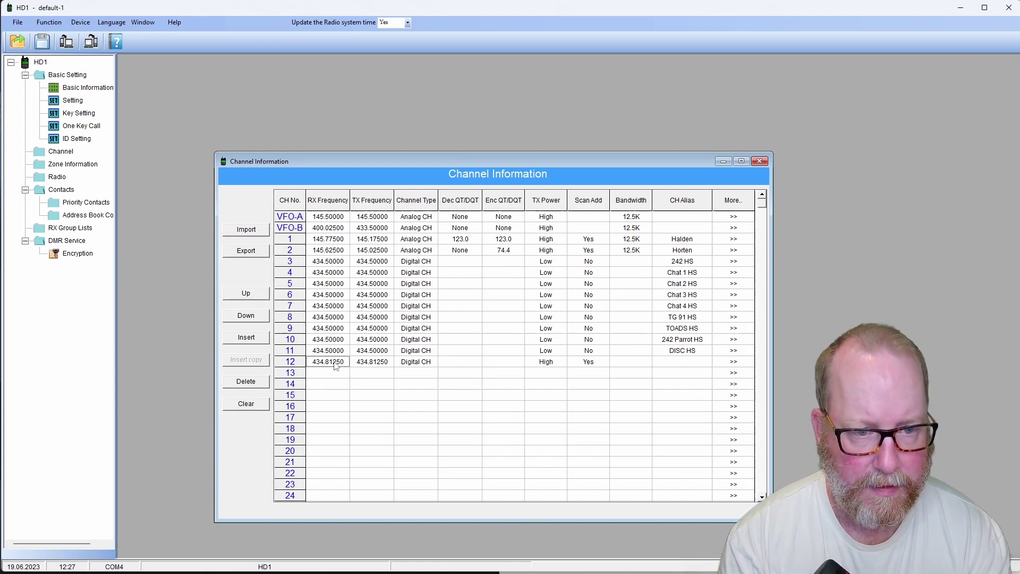
left_click(736, 364)
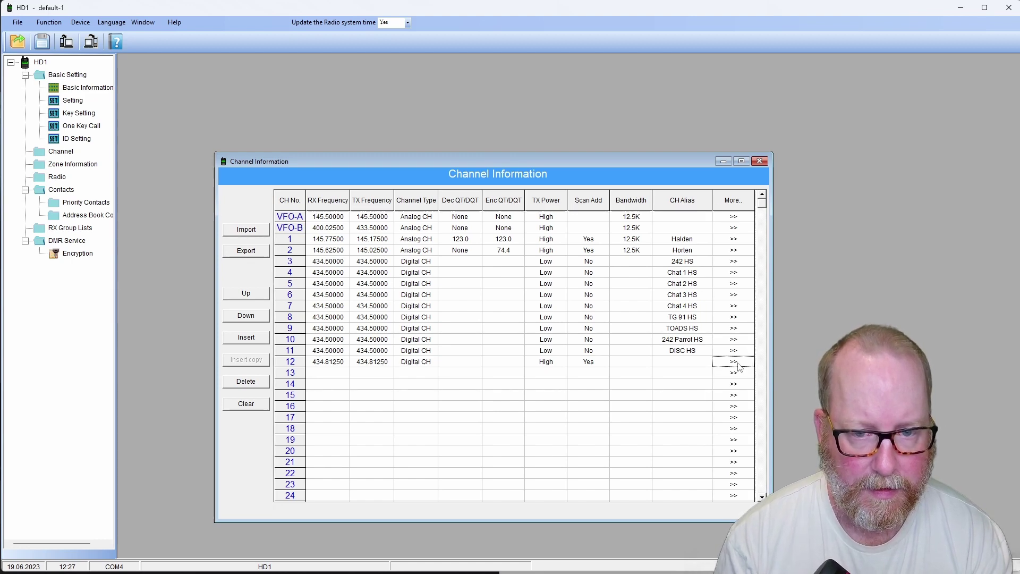
Rename channel 12 to '242 Sarp' and set its TX frequency to 432.81250.
left_click(737, 364)
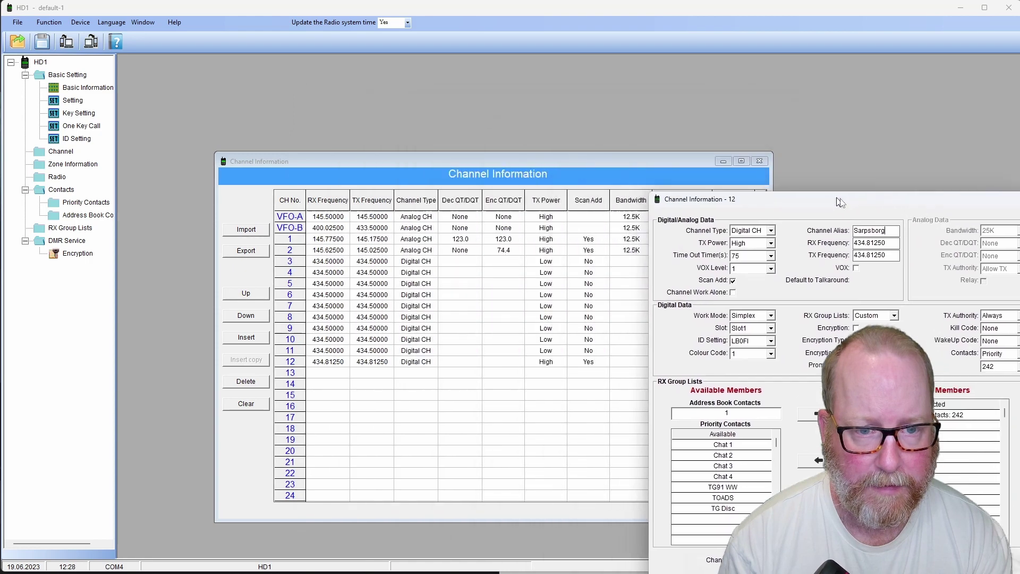
left_click_drag(841, 200, 738, 172)
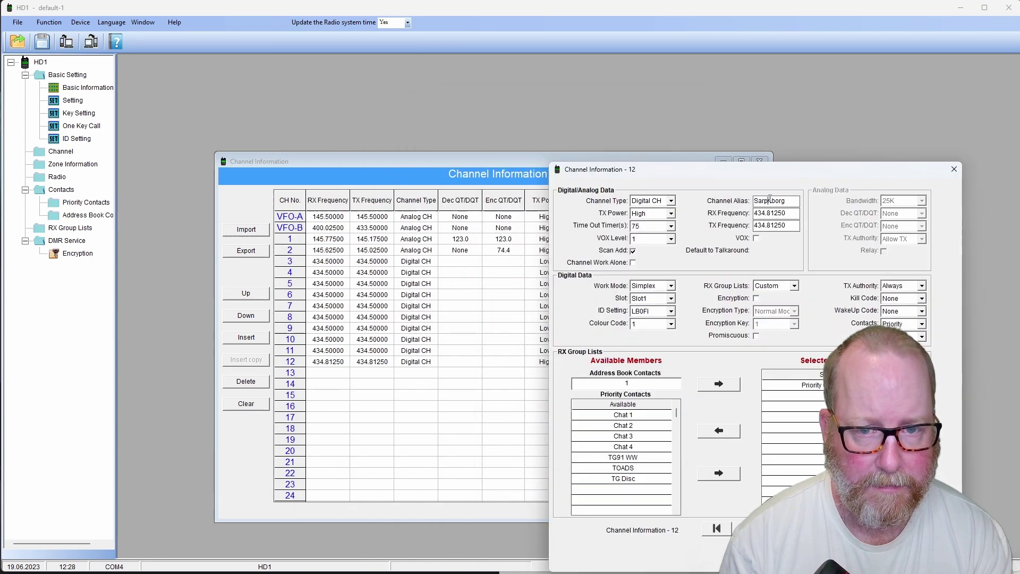
double_click(769, 199)
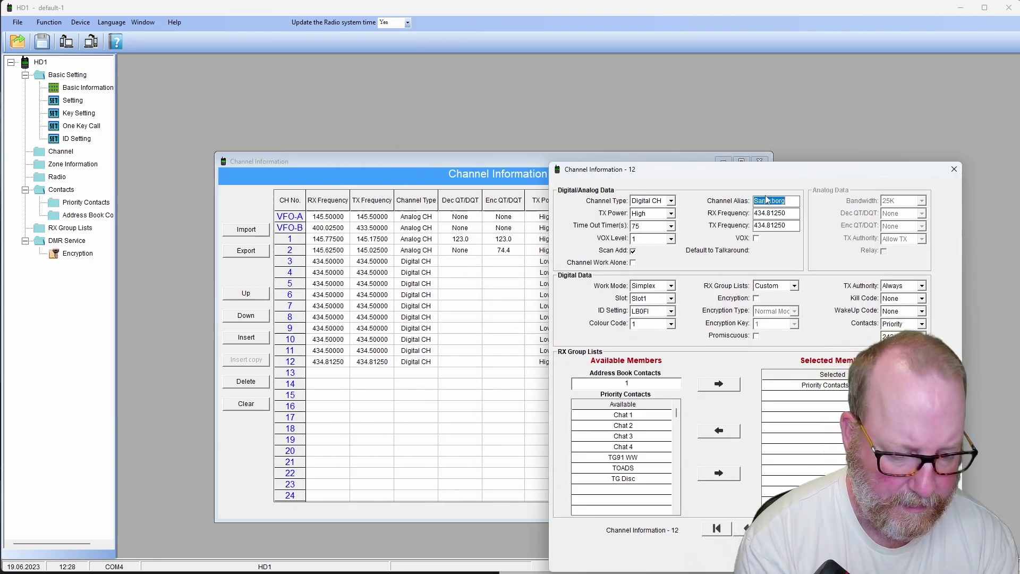
type("242")
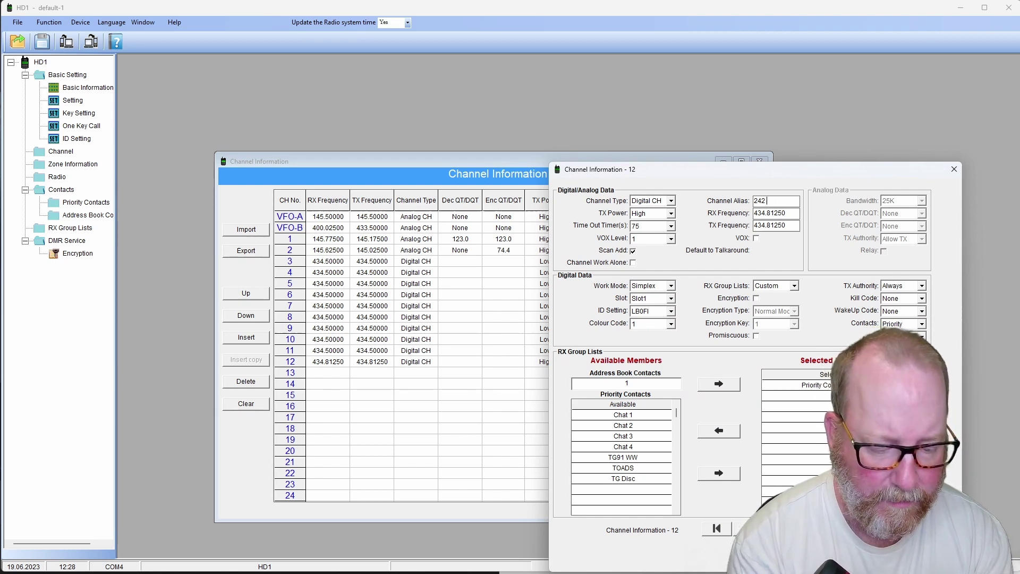
type("rp")
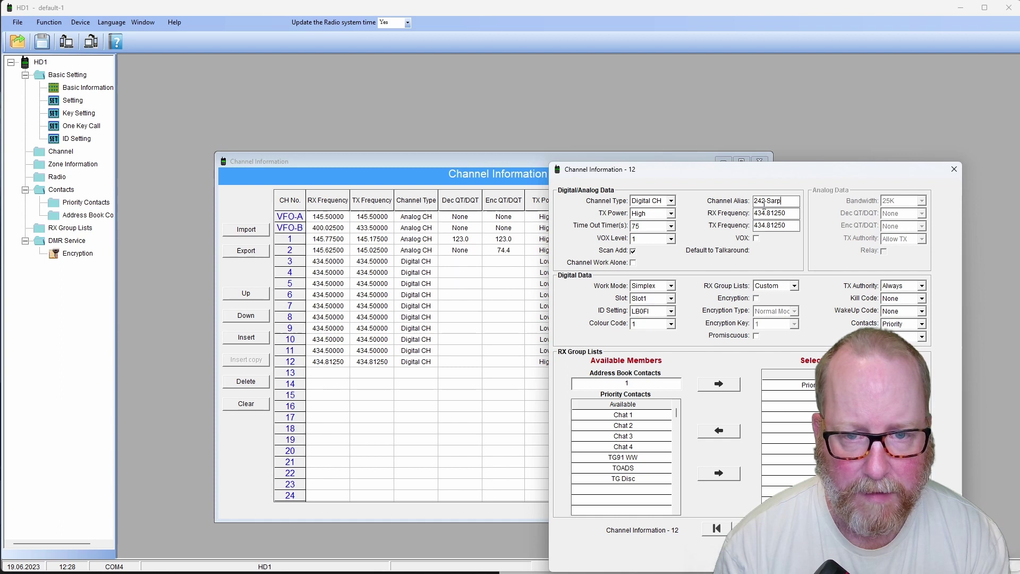
double_click(763, 225)
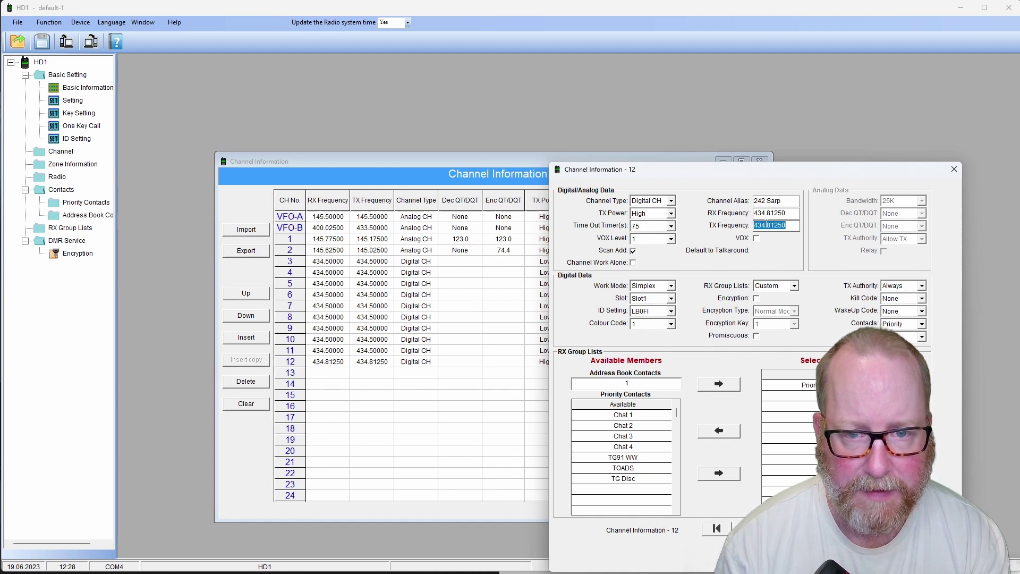
type("432.")
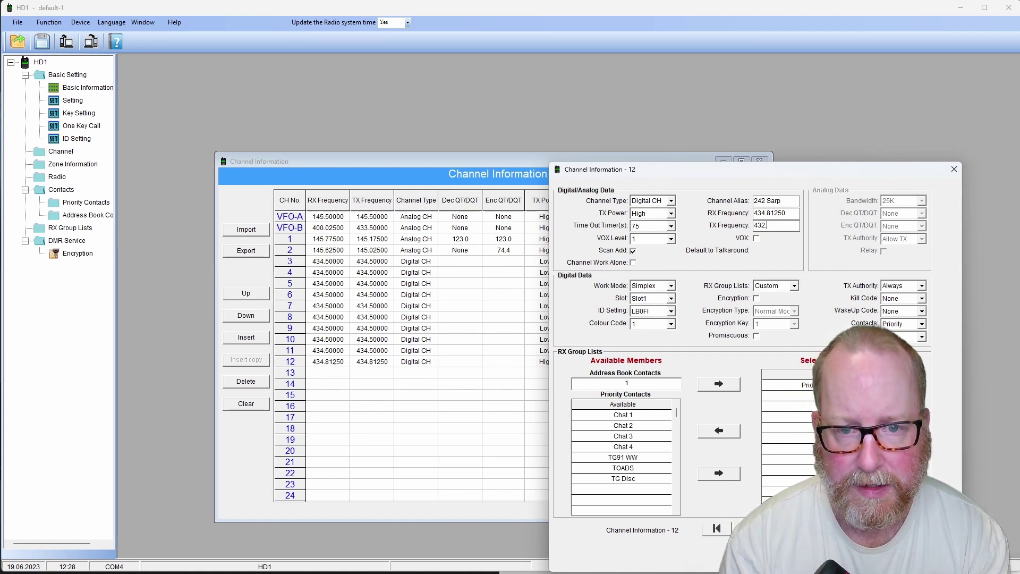
type("8125")
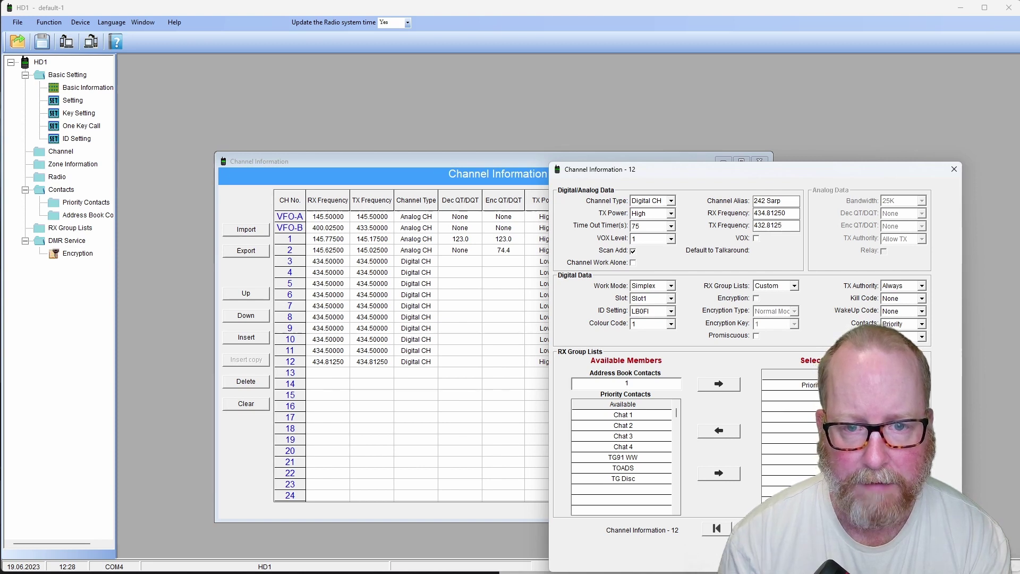
key("Tab")
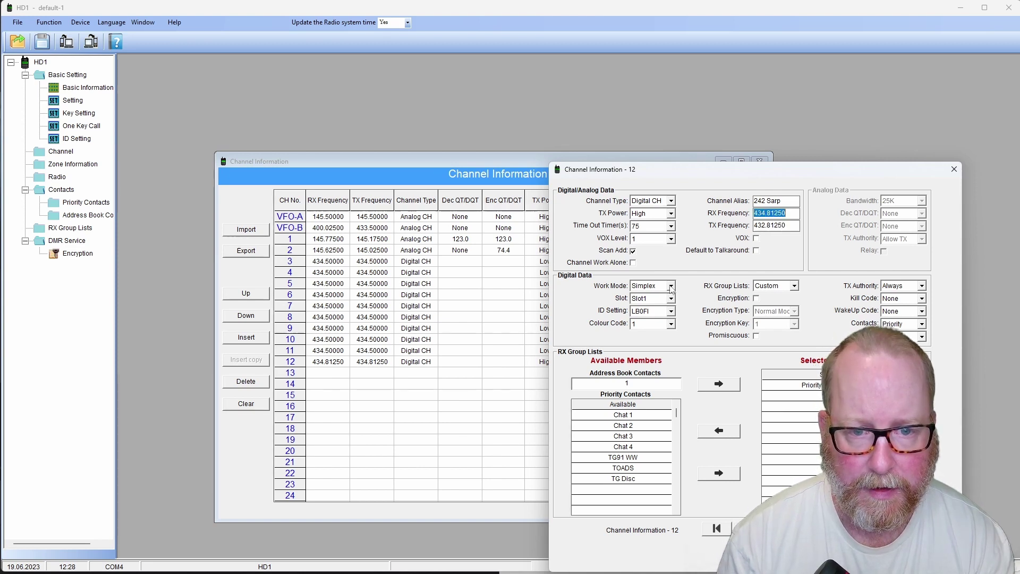
Choose 242 as channel 12's RX group list and recheck the saved details.
left_click(774, 286)
left_click(777, 296)
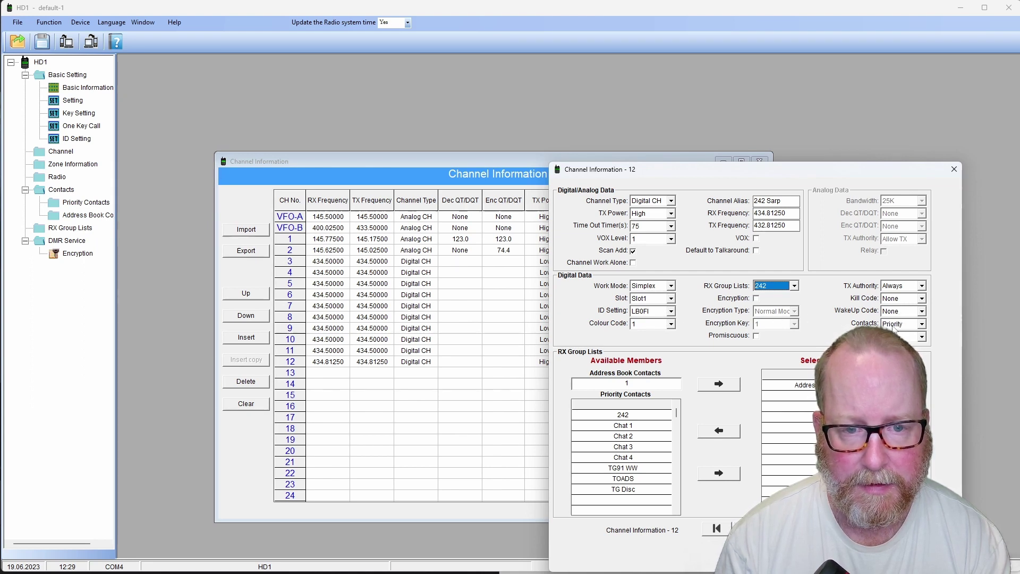
left_click(922, 339)
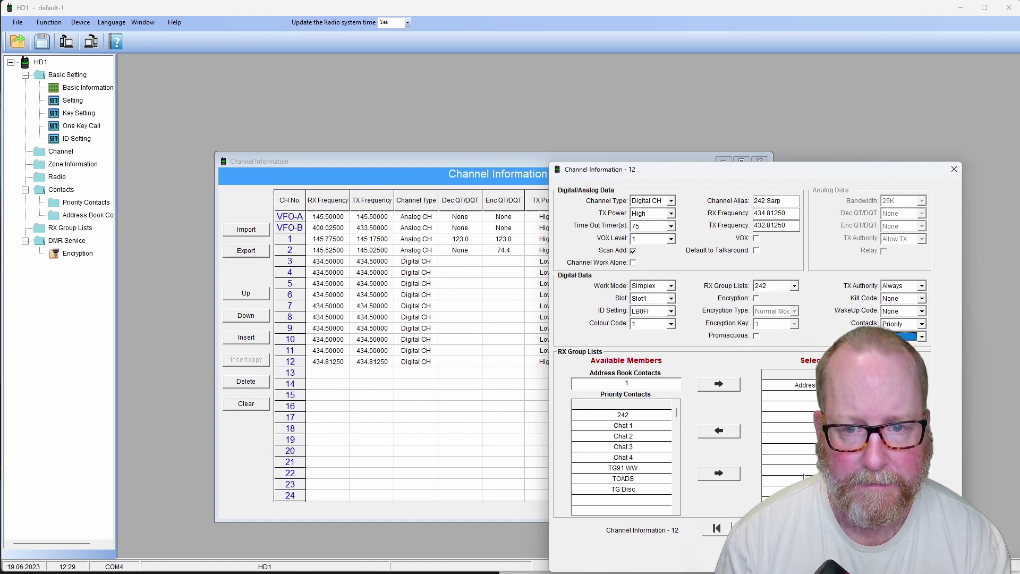
left_click(953, 169)
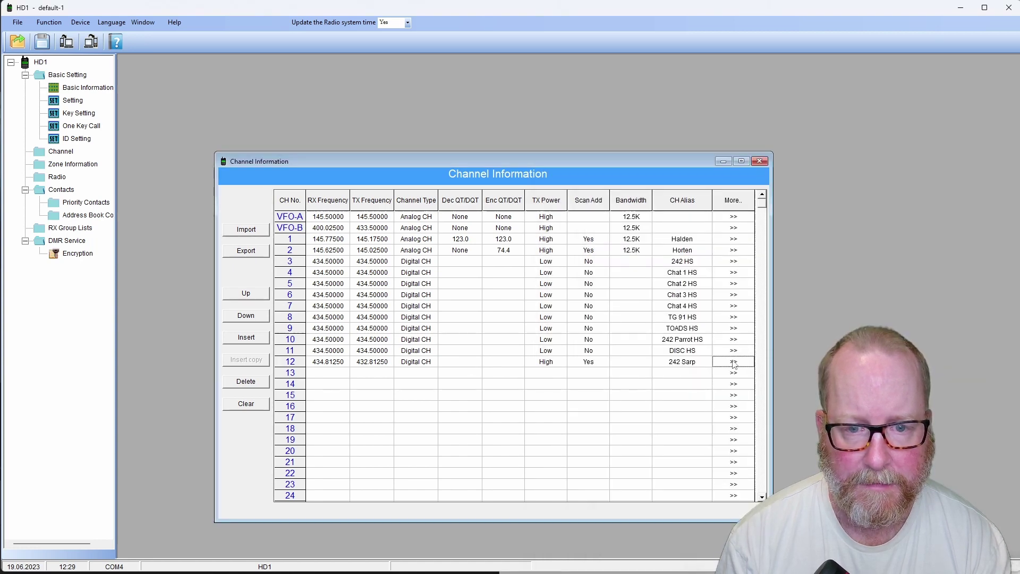
left_click(733, 363)
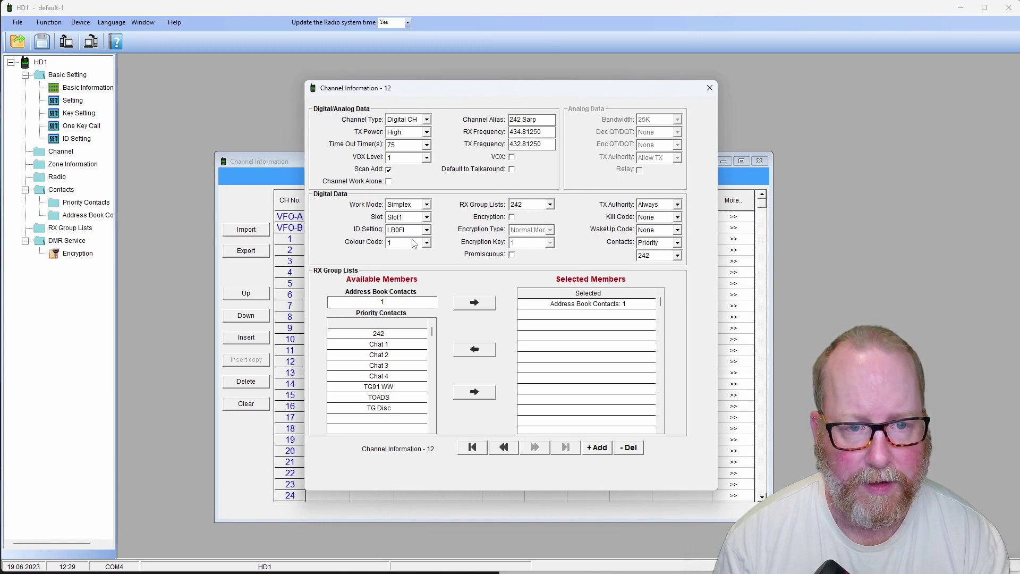
left_click(709, 88)
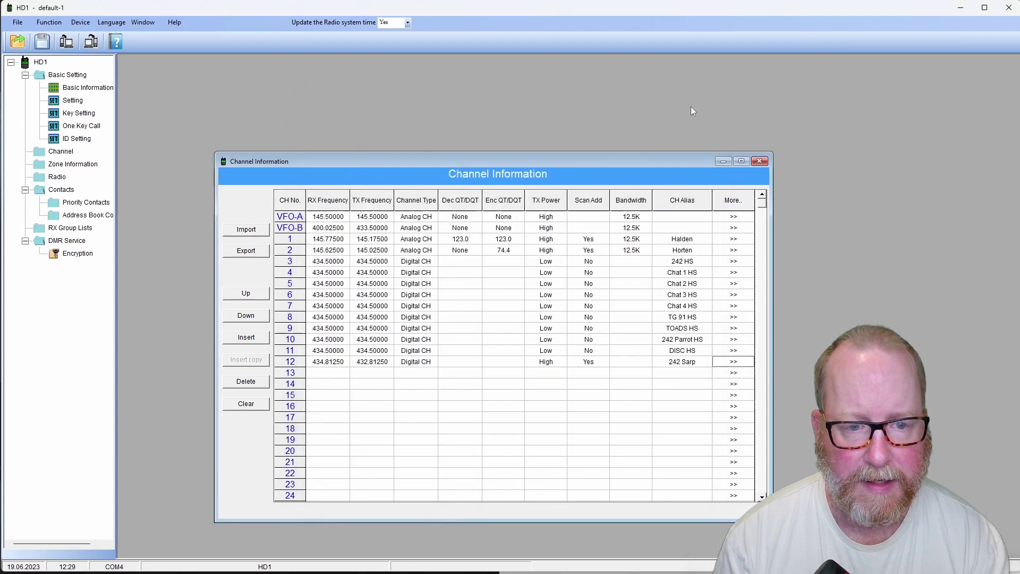
Add channel 13 named '91 Sarp' with 434.81250 receive and 432.81250 transmit.
double_click(334, 374)
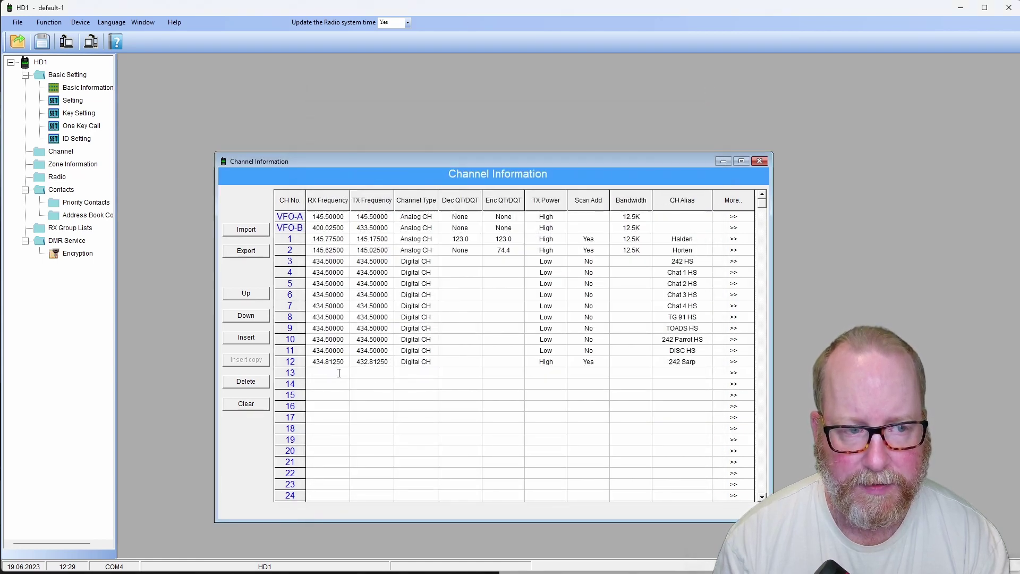
type("4")
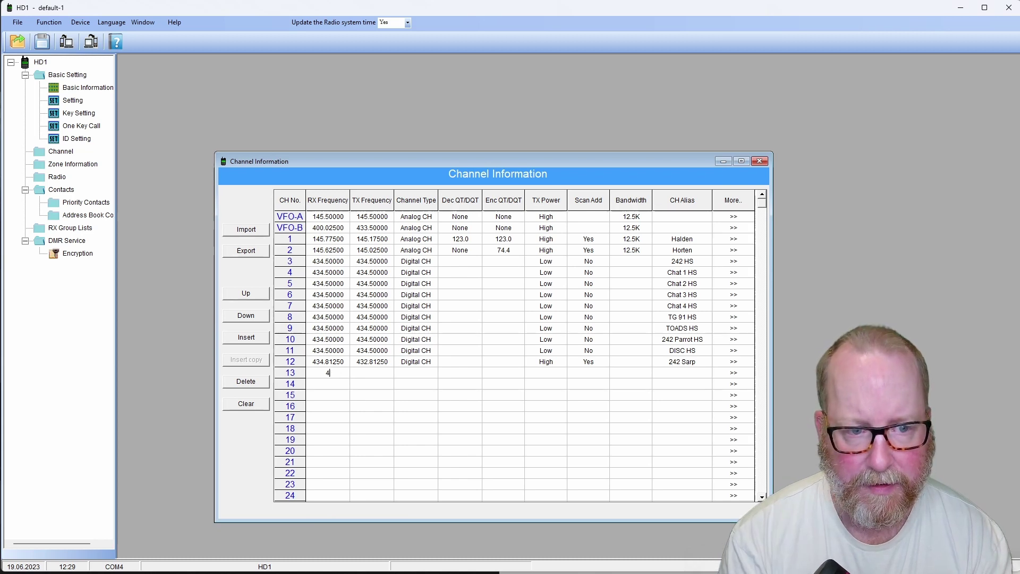
type("34.")
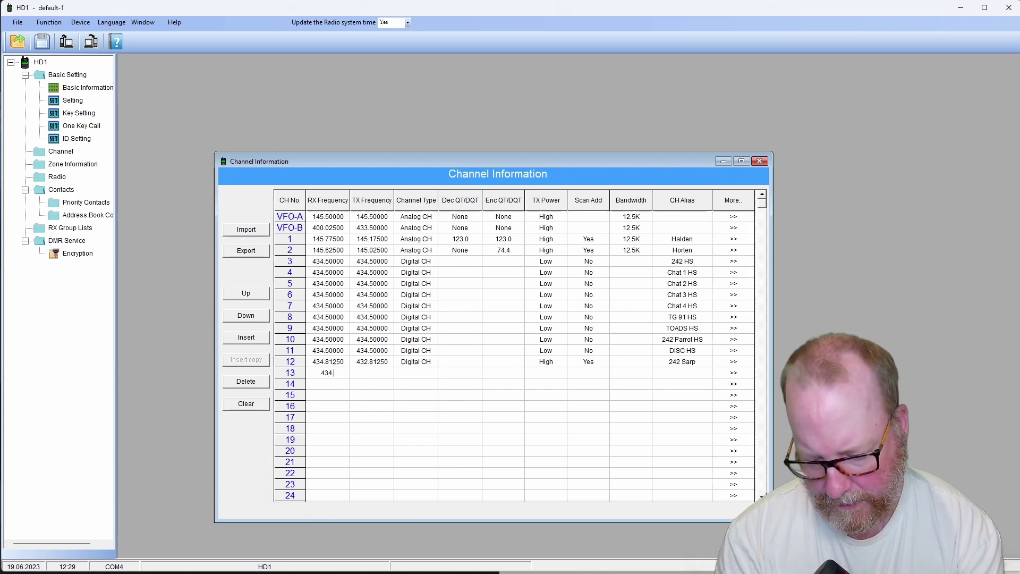
type("25")
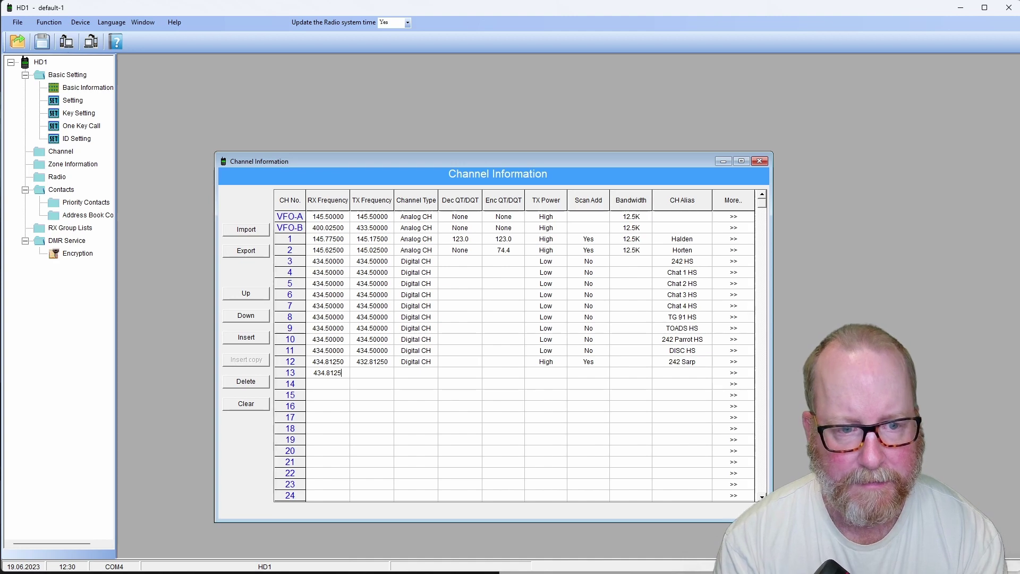
key("Return")
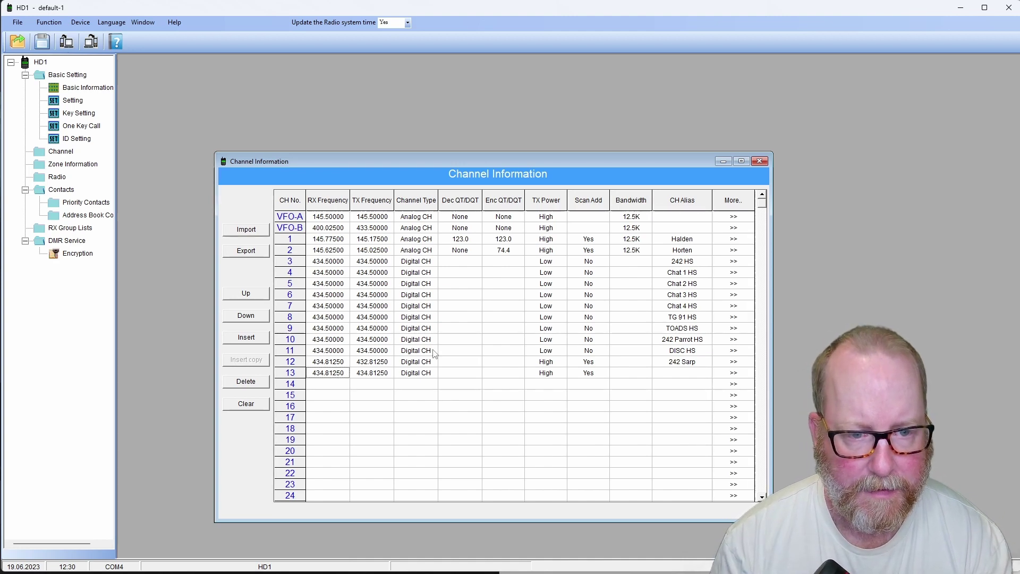
left_click(734, 373)
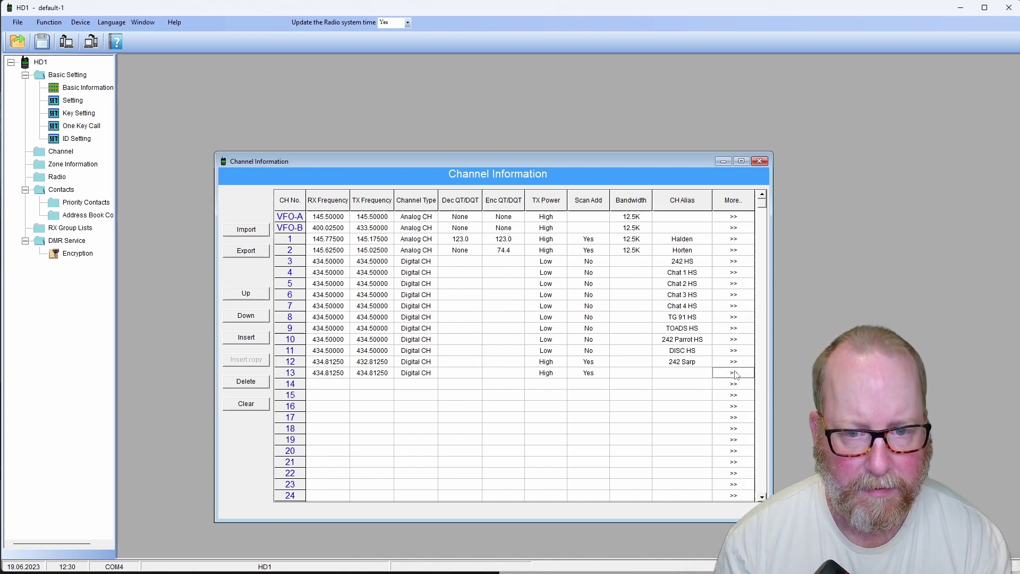
left_click(734, 373)
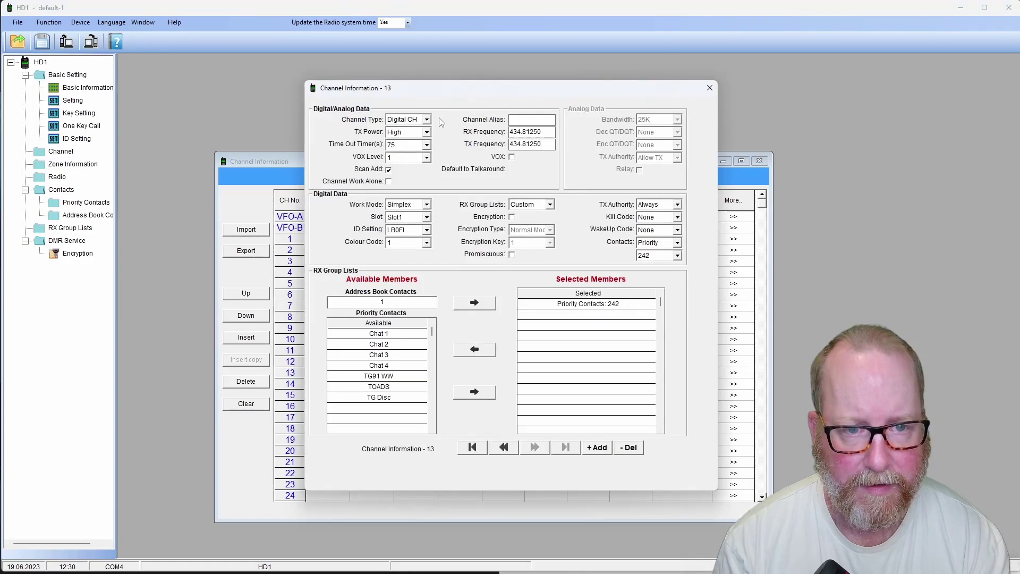
type("91 Sar")
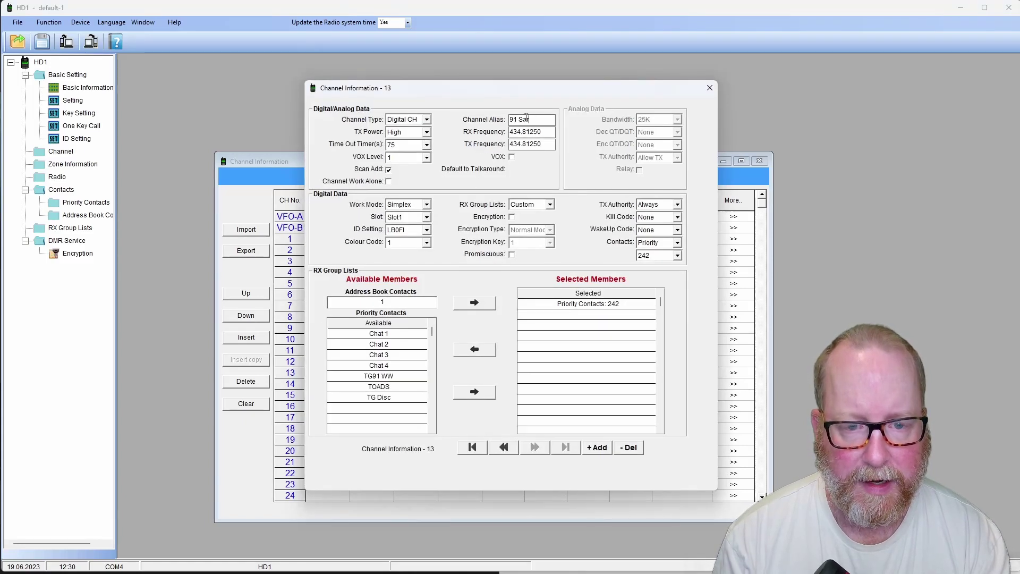
type("p")
double_click(525, 144)
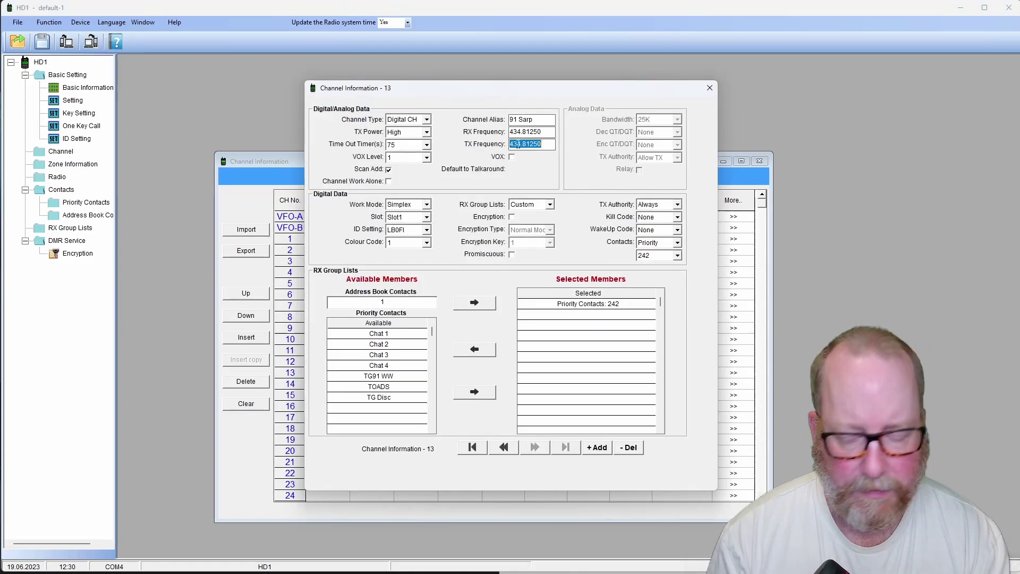
type("432")
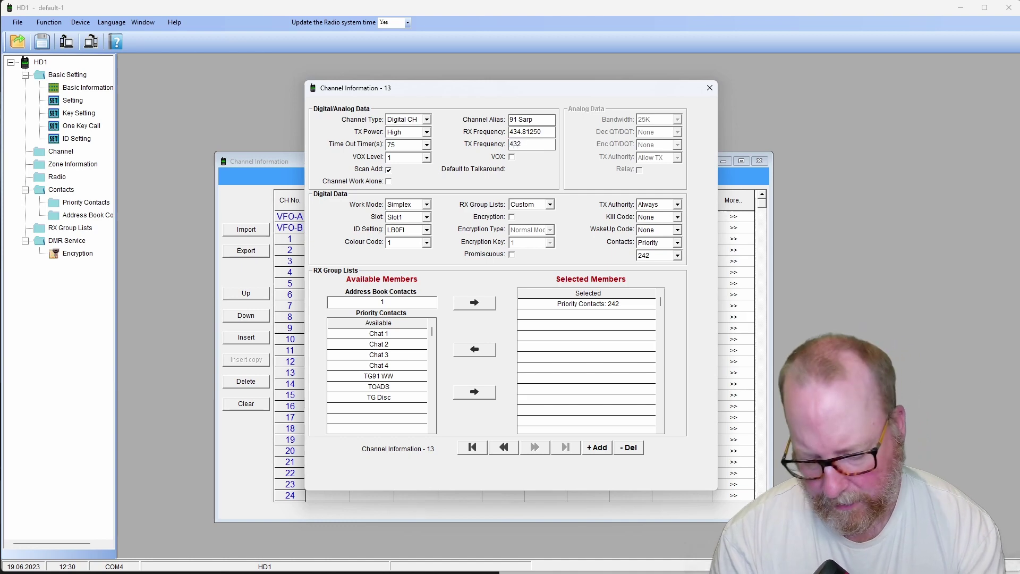
type(".8125")
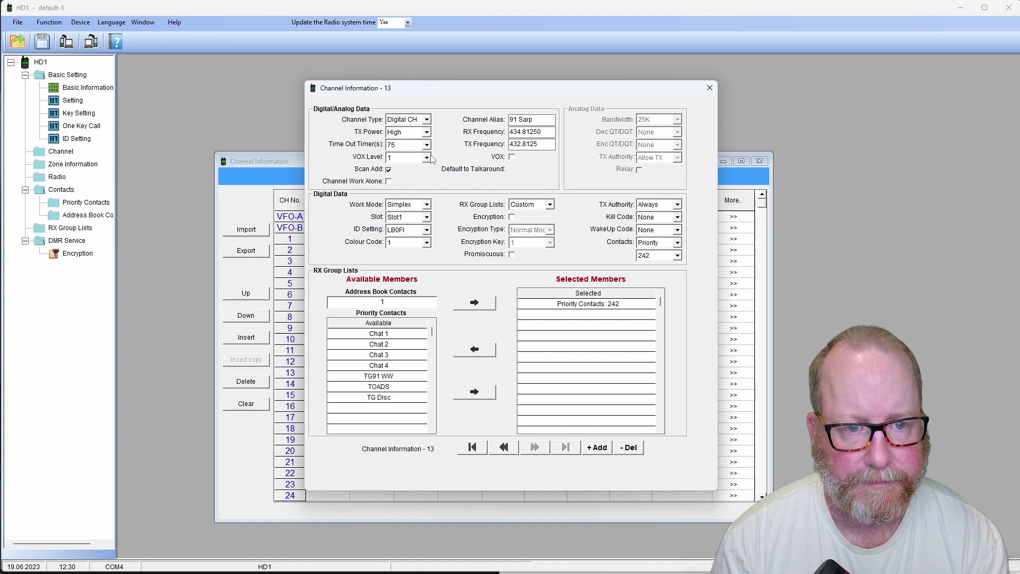
Give channel 13 contact TG91 WW, RX group list TG91, colour code 1 and Slot2.
left_click(677, 255)
left_click(656, 309)
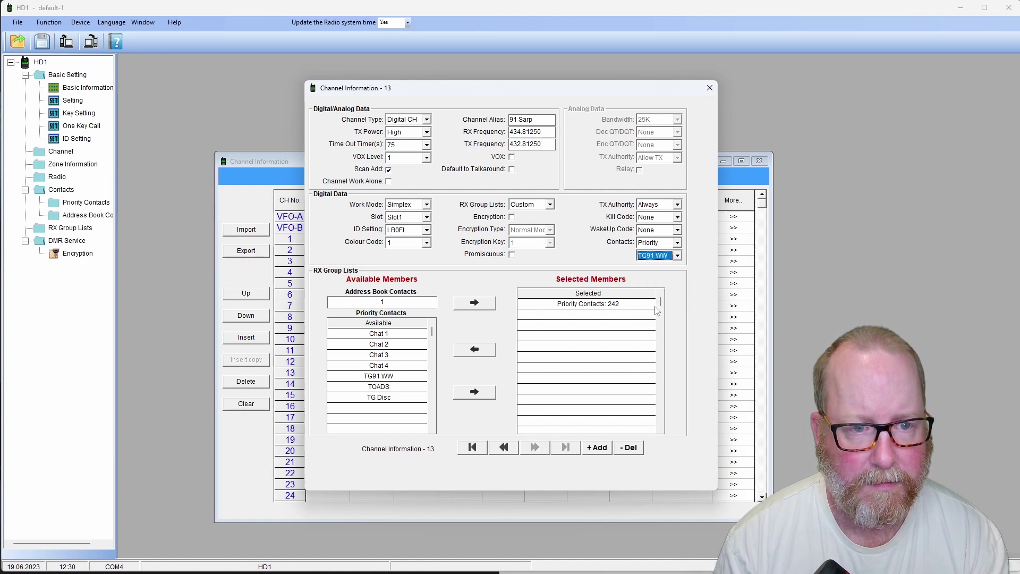
left_click(533, 205)
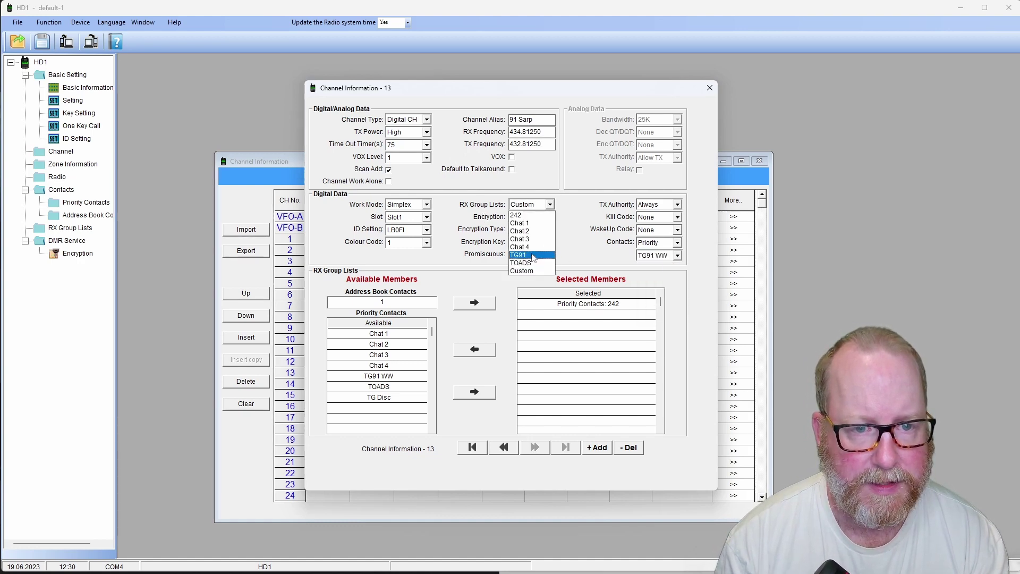
left_click(532, 256)
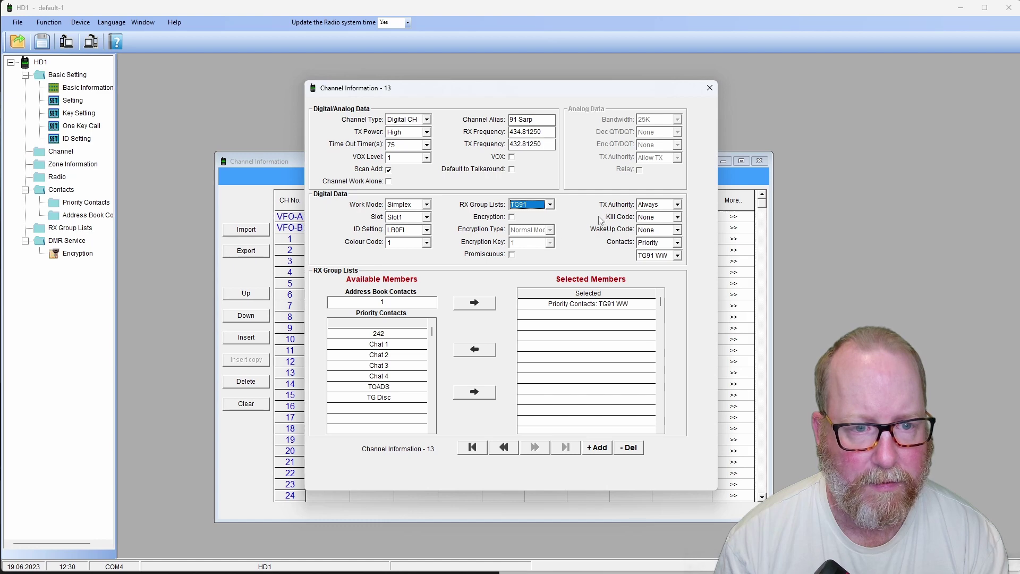
left_click(427, 242)
left_click(428, 240)
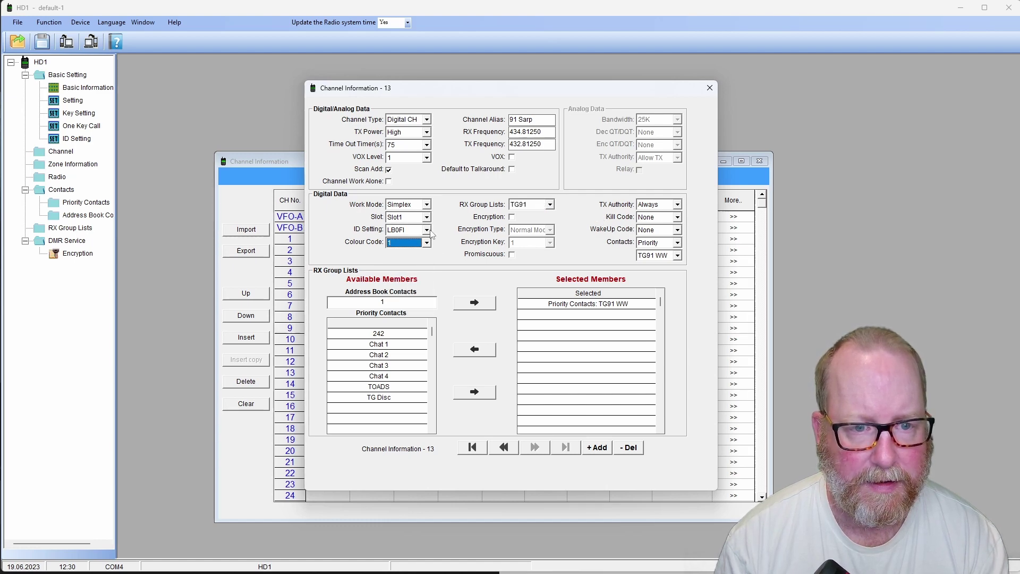
left_click(426, 217)
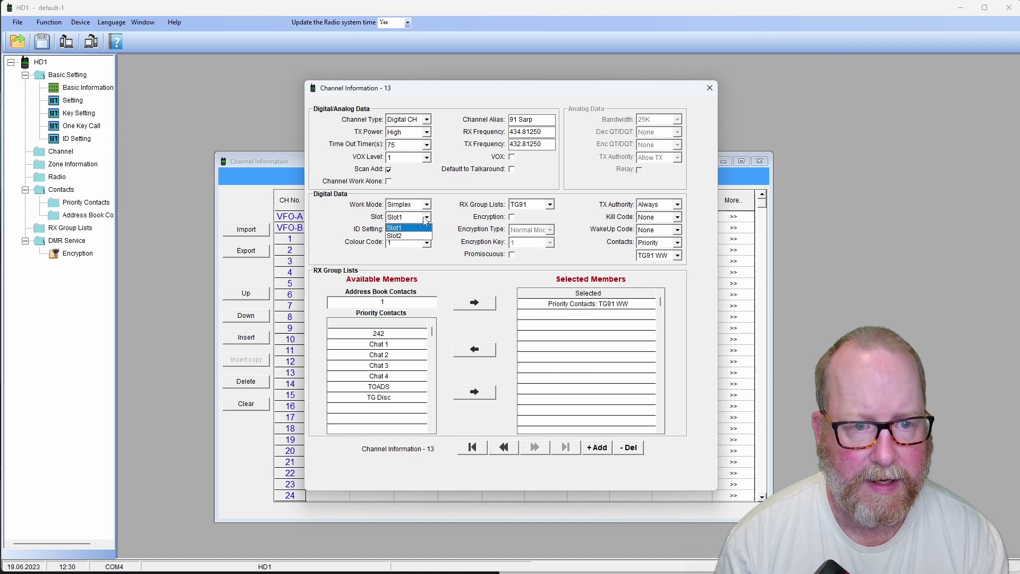
left_click(413, 237)
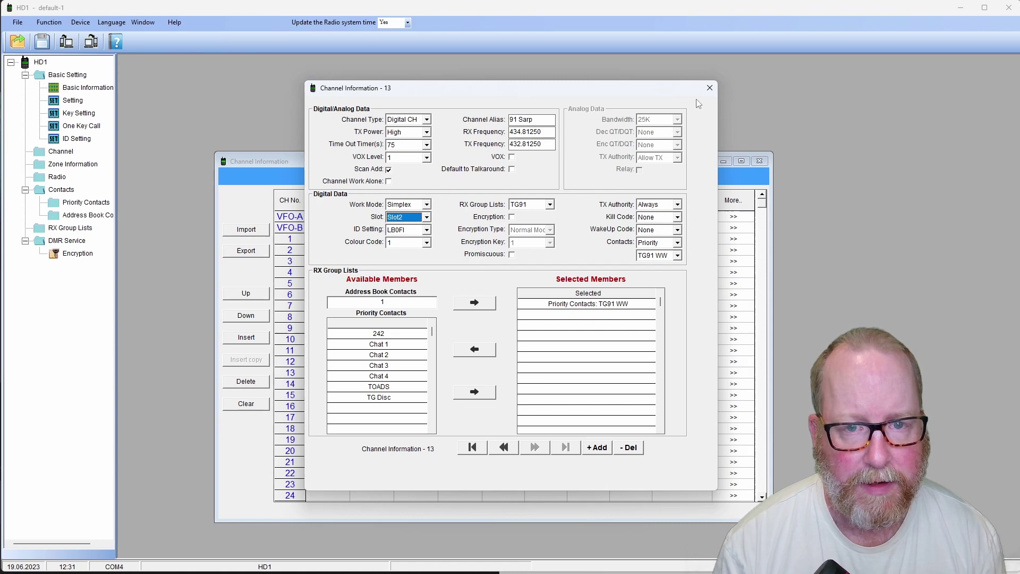
left_click(709, 88)
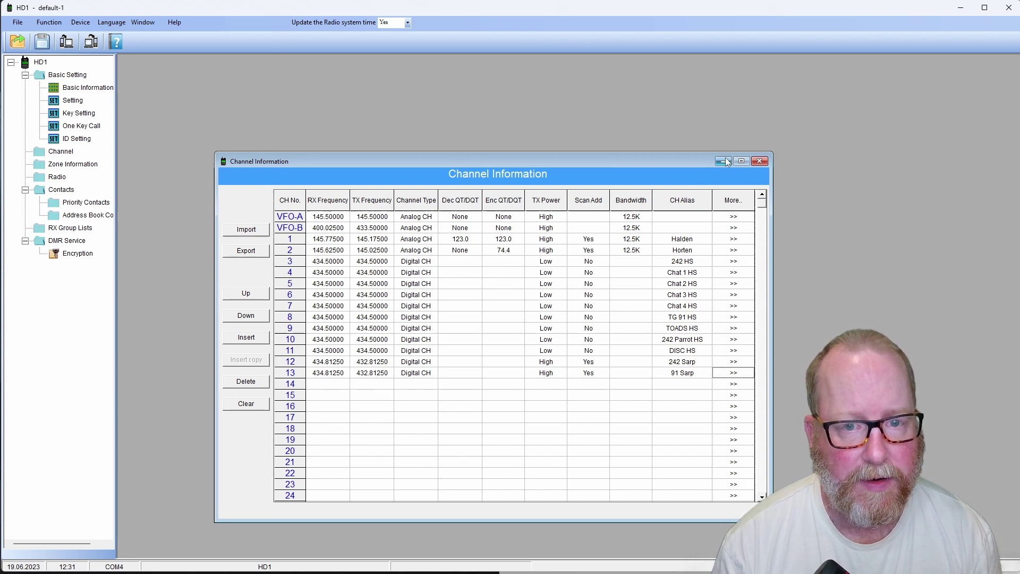
Name zone 3 'BM Sarp' in the zone settings.
left_click(758, 161)
left_click(59, 168)
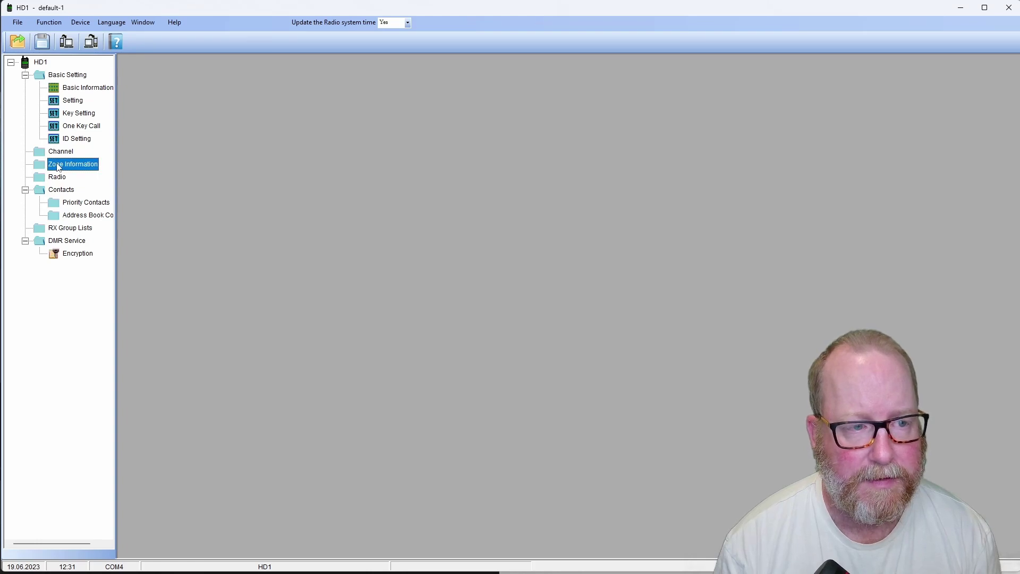
double_click(58, 168)
left_click_drag(417, 184, 430, 117)
left_click(339, 212)
left_click(340, 212)
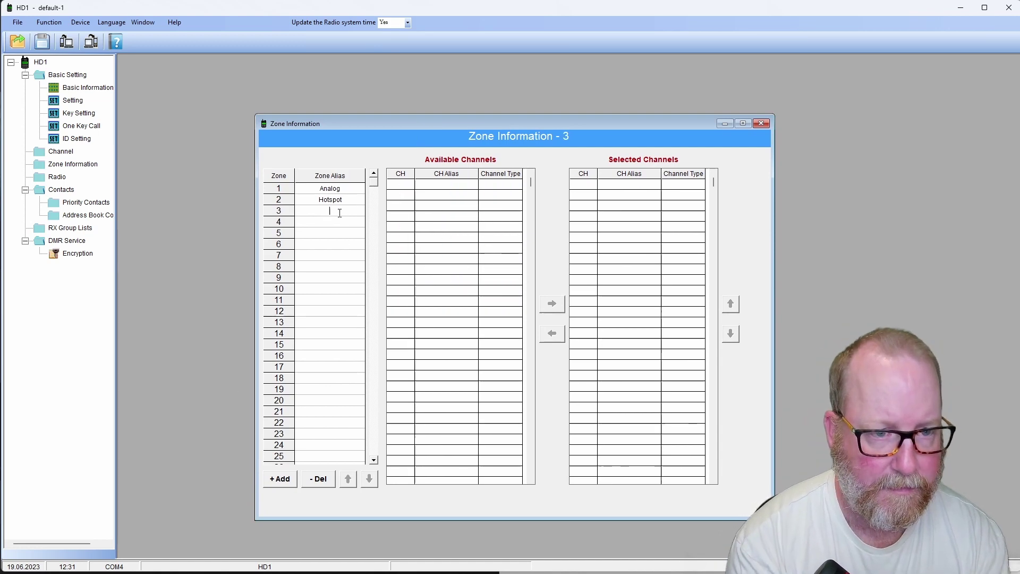
type("BM ")
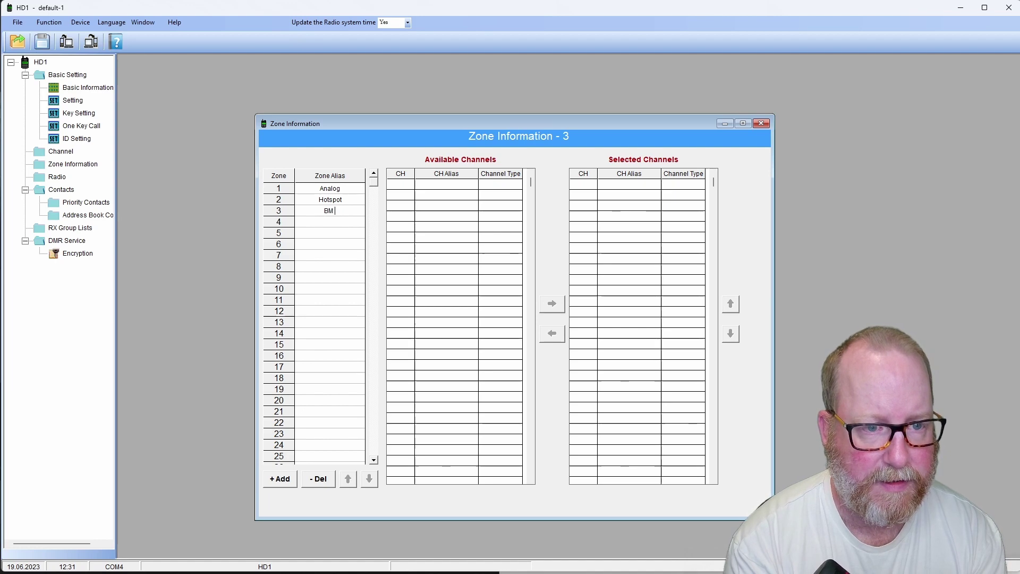
type("Sarp")
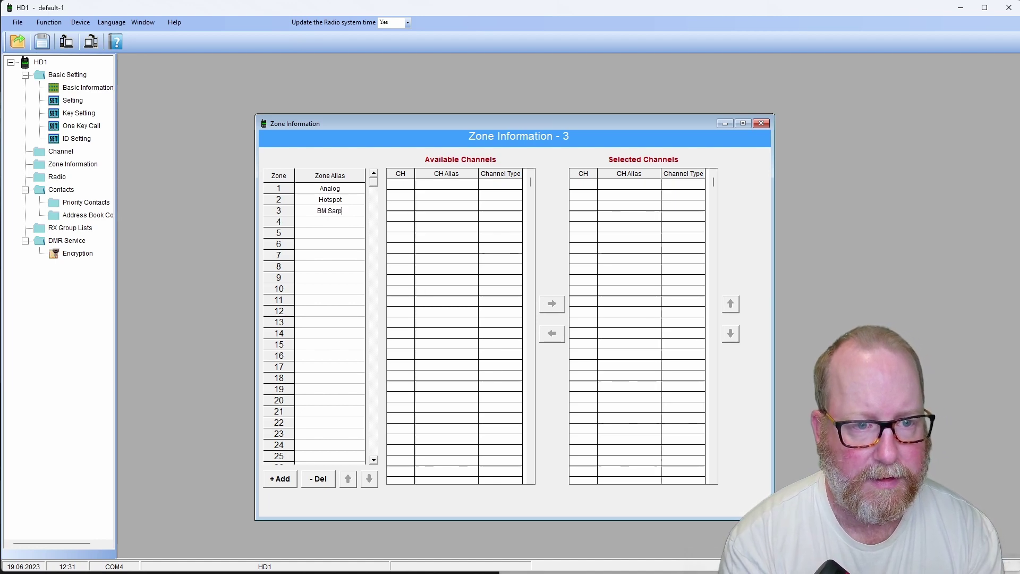
key("Return")
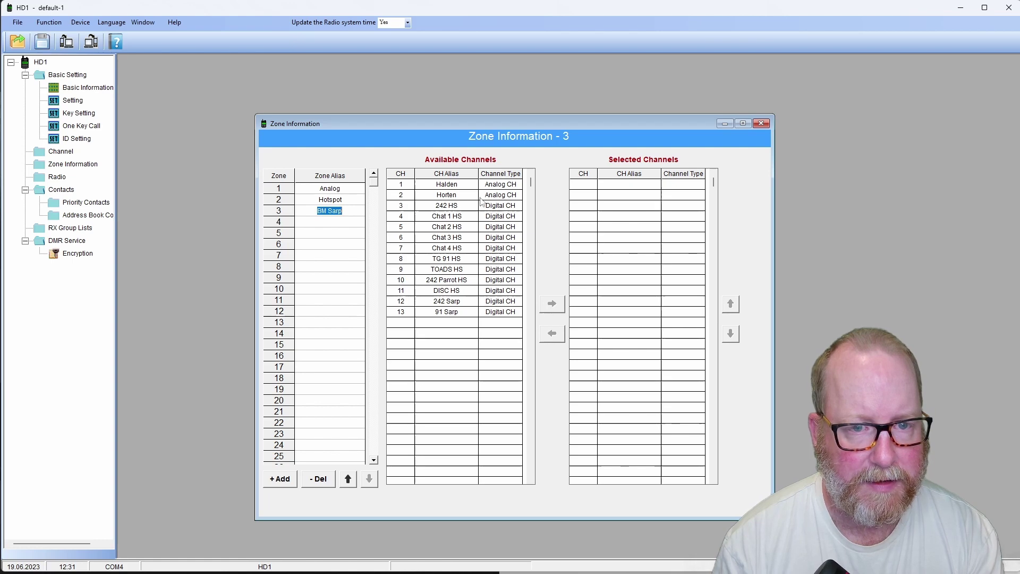
Add the 242 Sarp and 91 Sarp channels to the BM Sarp zone.
left_click(444, 301)
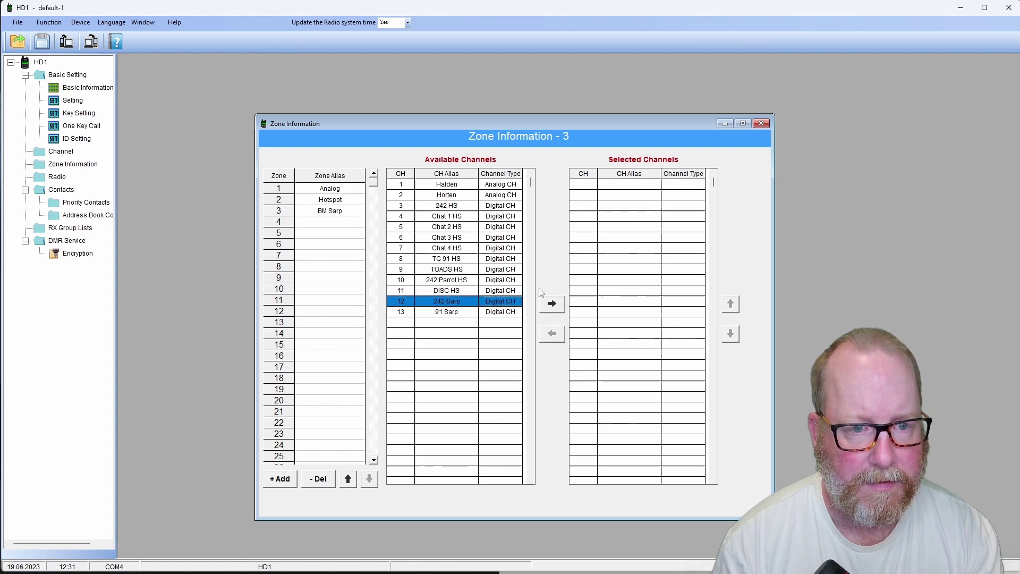
left_click(552, 310)
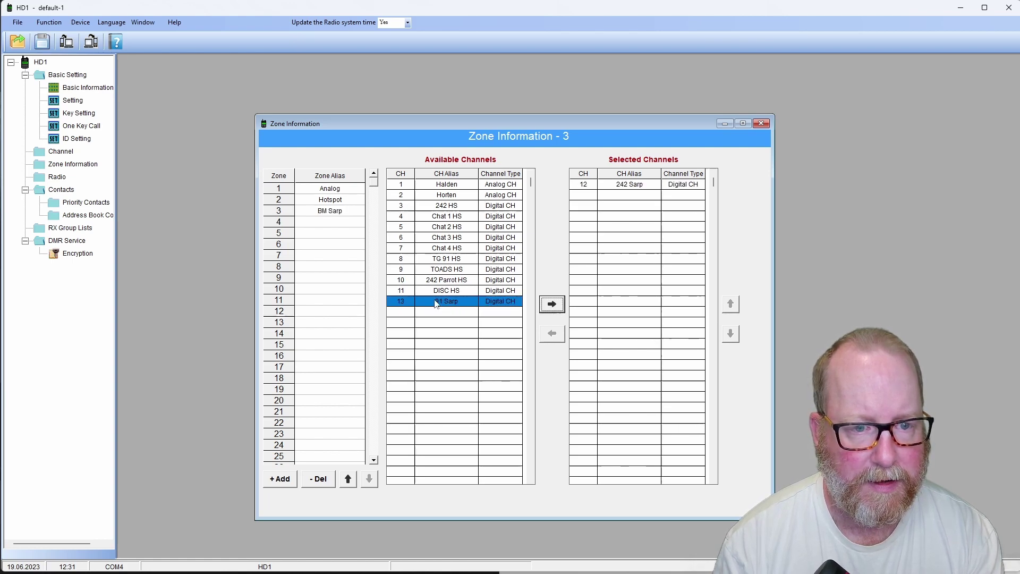
left_click(552, 305)
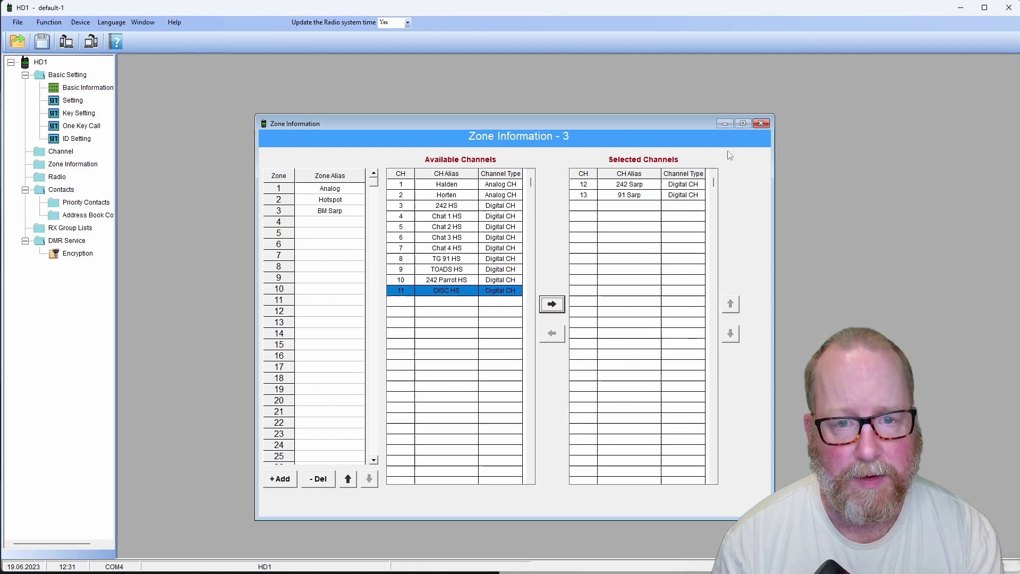
left_click(761, 123)
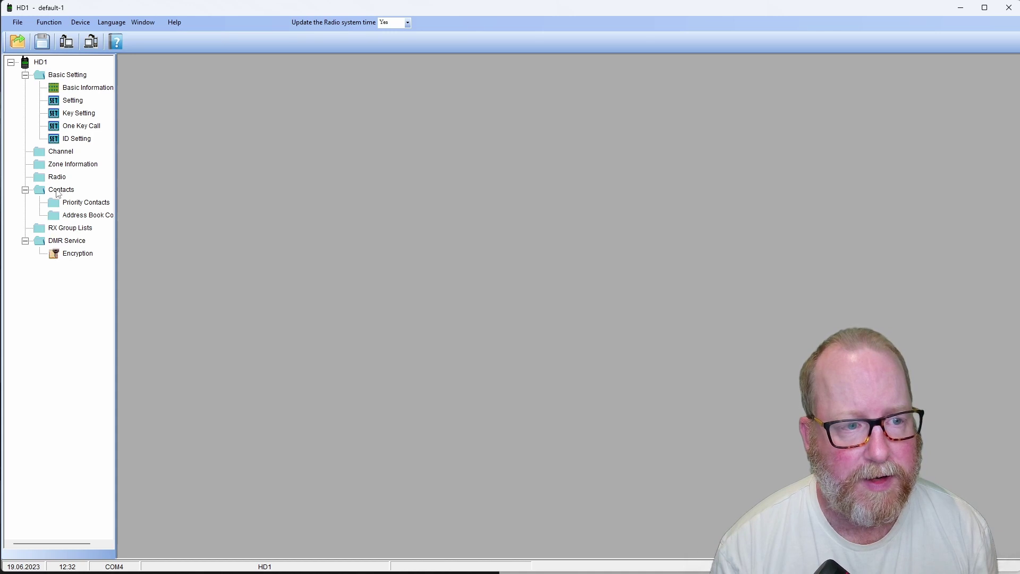
left_click(68, 168)
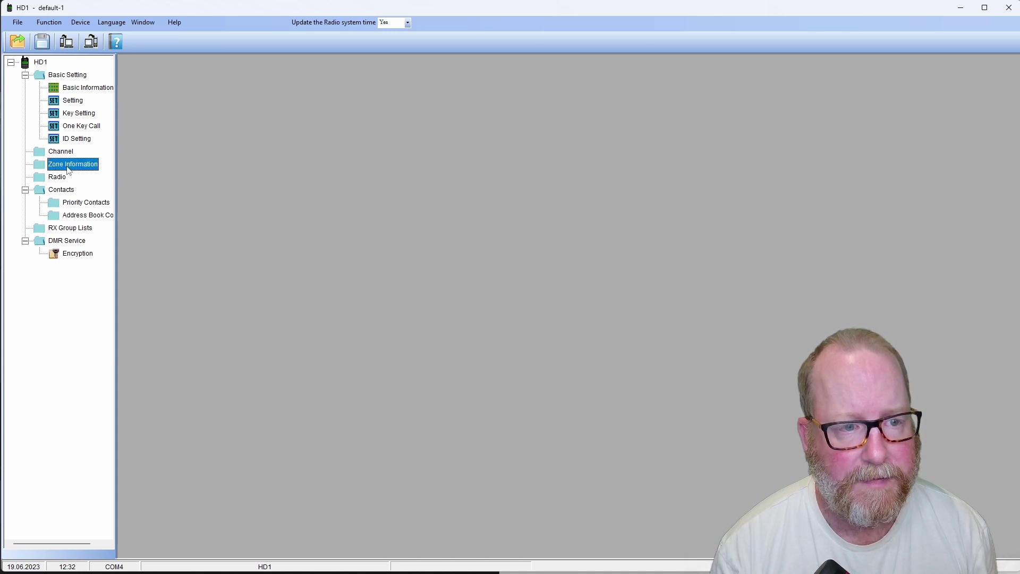
double_click(68, 170)
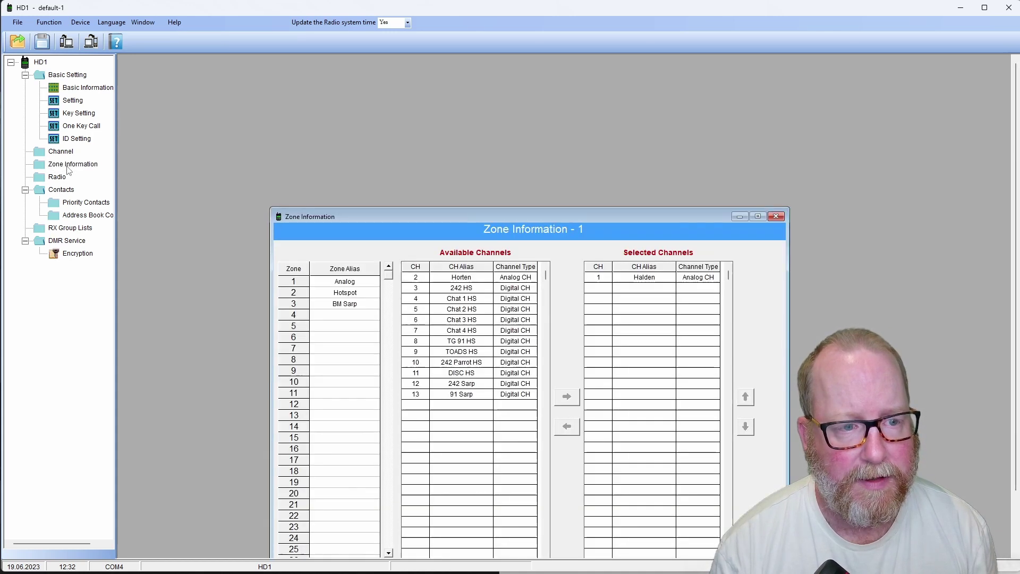
left_click_drag(391, 213, 376, 131)
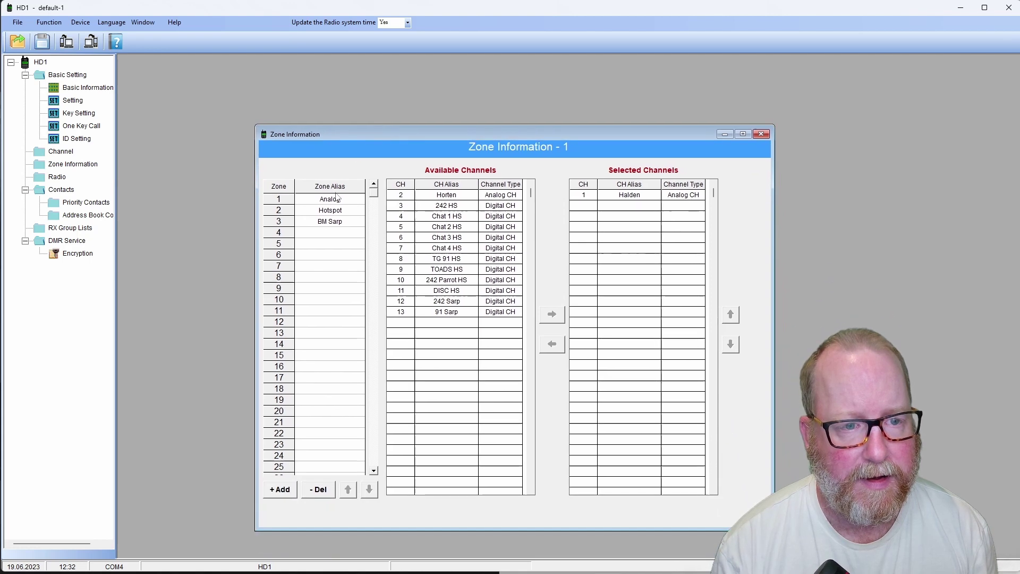
double_click(337, 197)
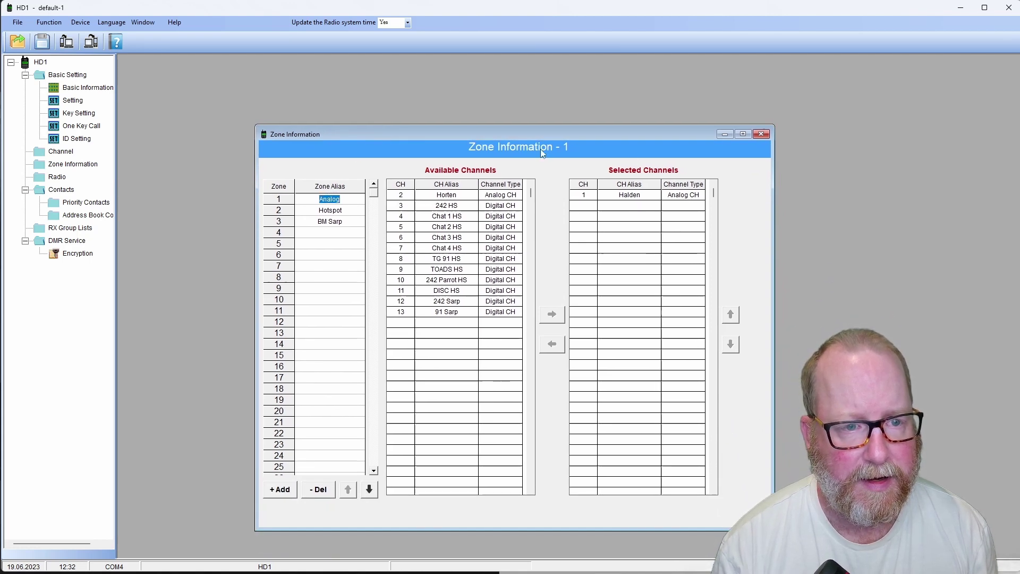
left_click(432, 196)
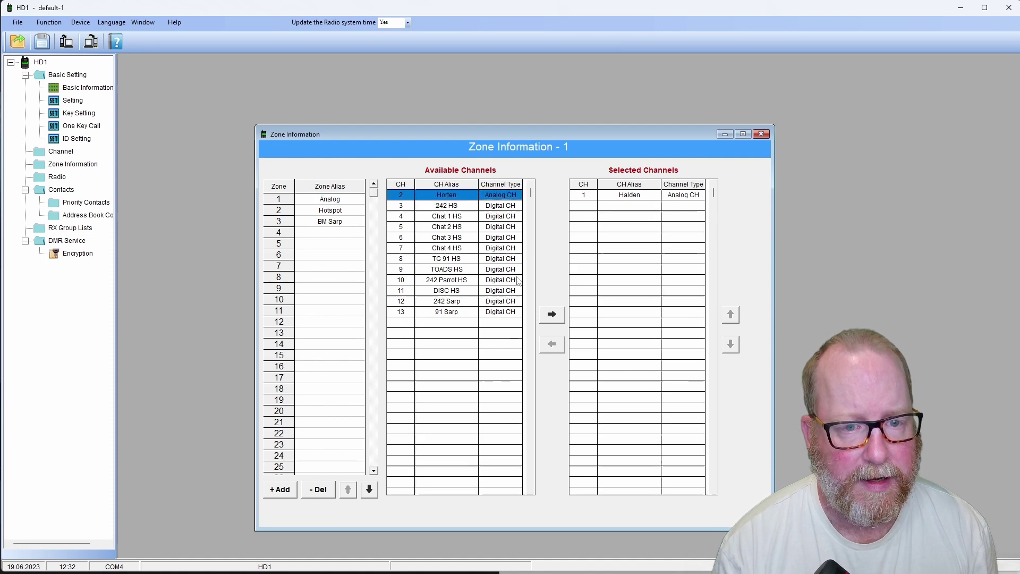
left_click(551, 310)
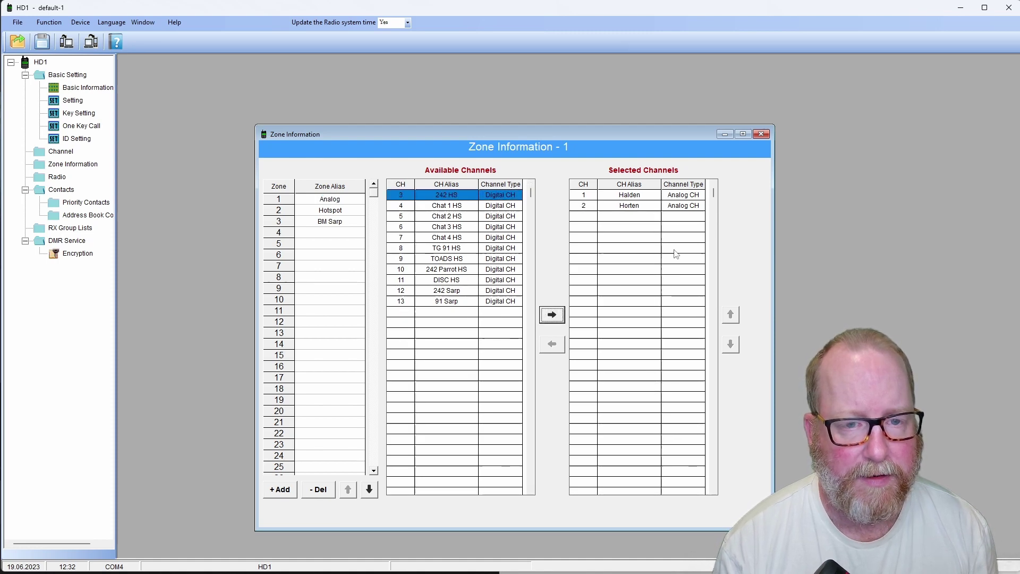
left_click(764, 135)
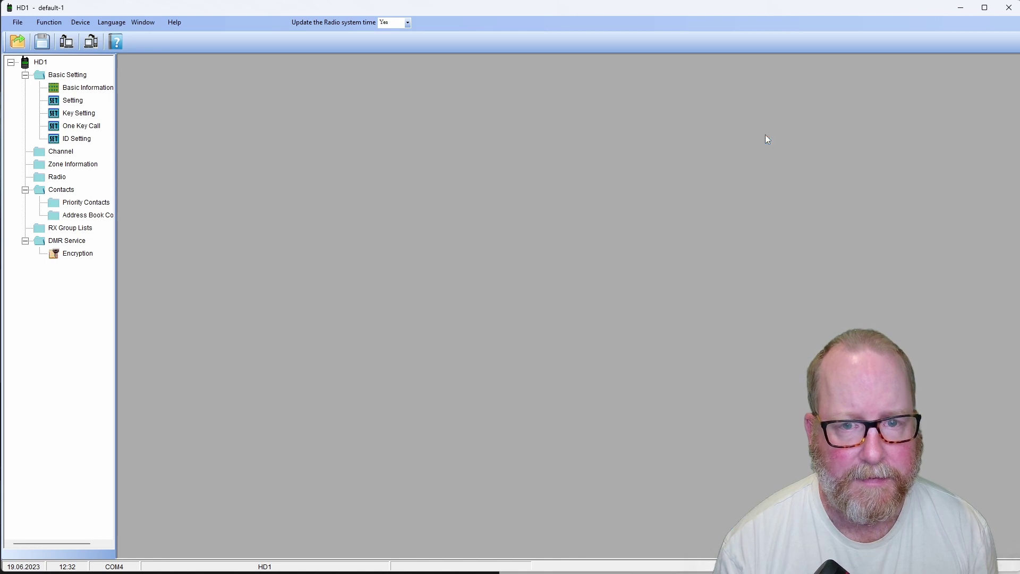
Write the codeplug to the radio, confirming the prompt and the WriteOK! message.
left_click(90, 42)
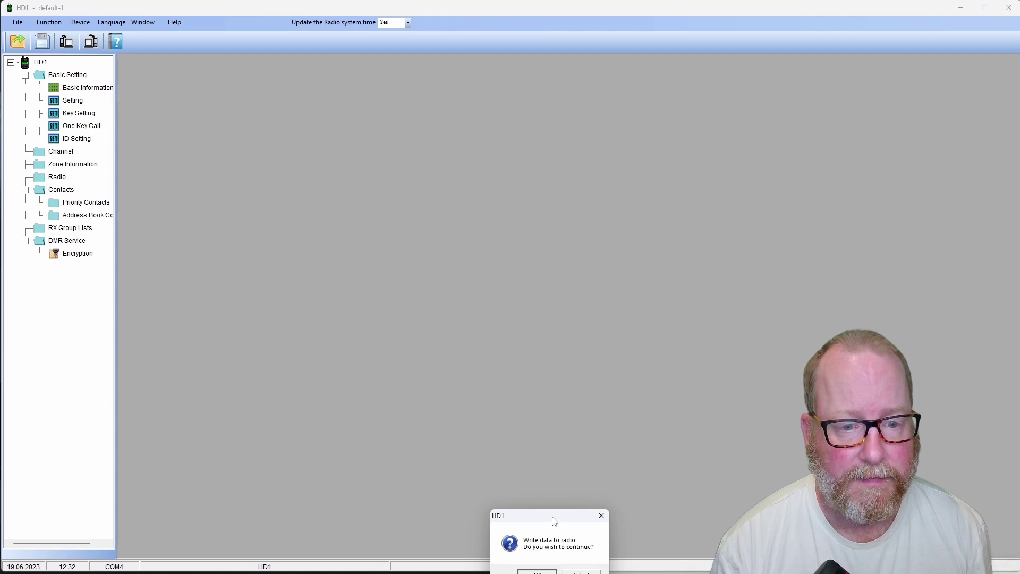
left_click_drag(554, 520, 539, 340)
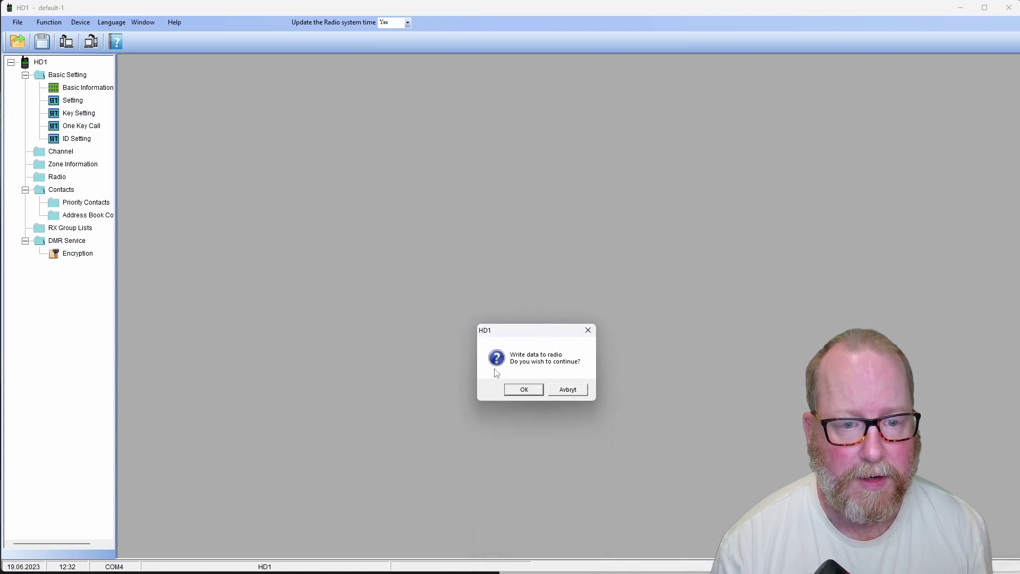
left_click(516, 393)
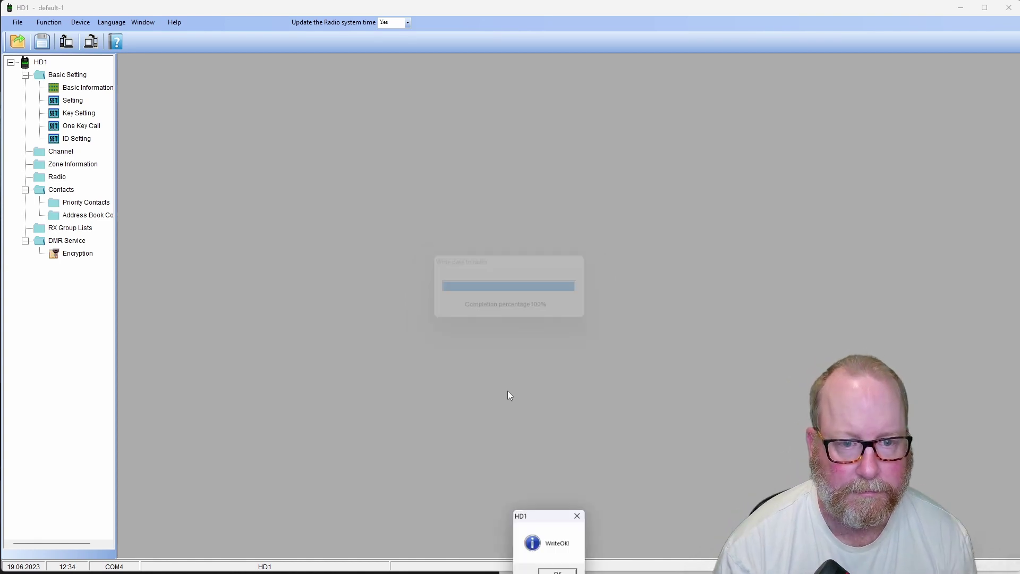
left_click_drag(544, 521, 529, 316)
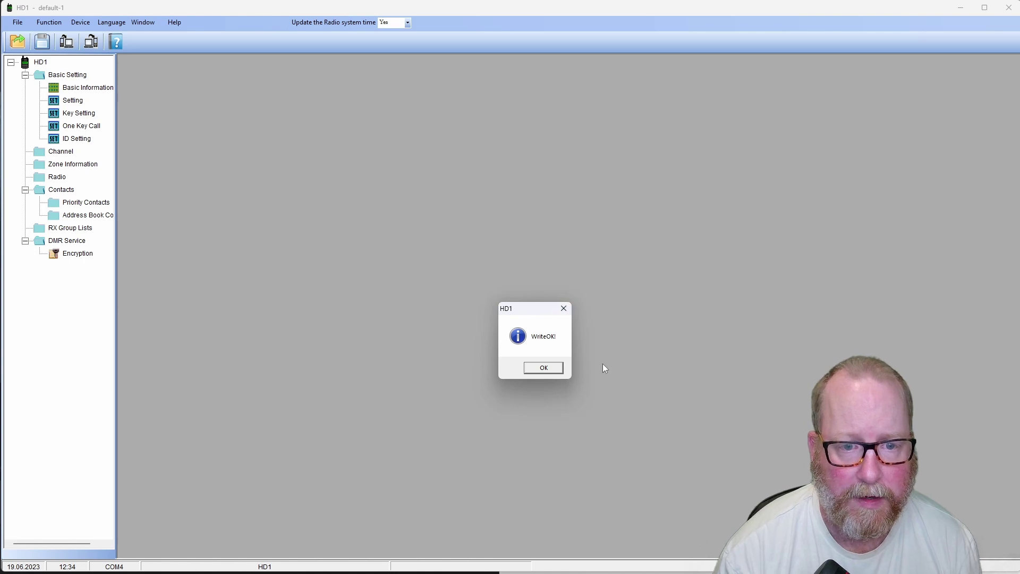
left_click(544, 367)
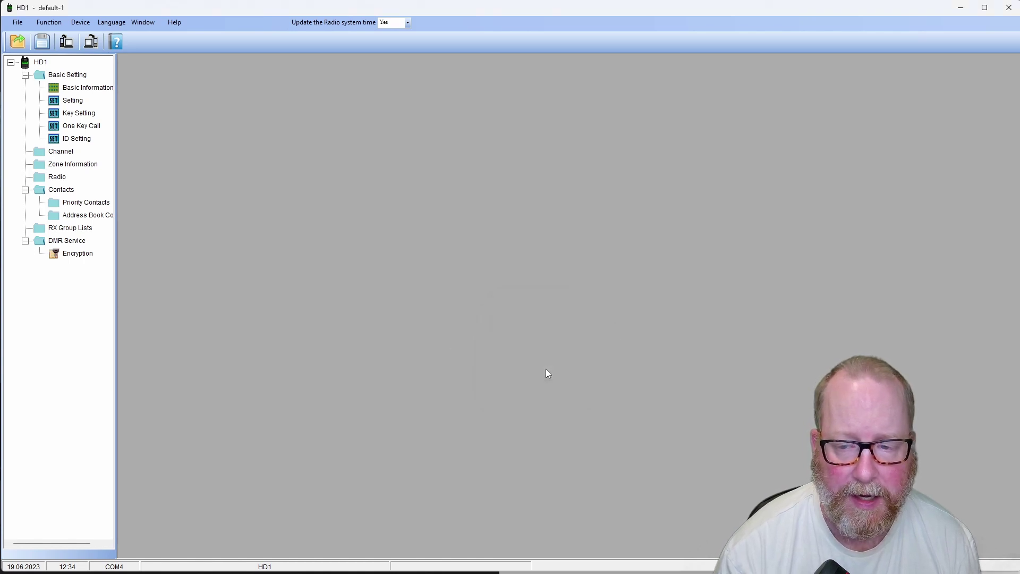